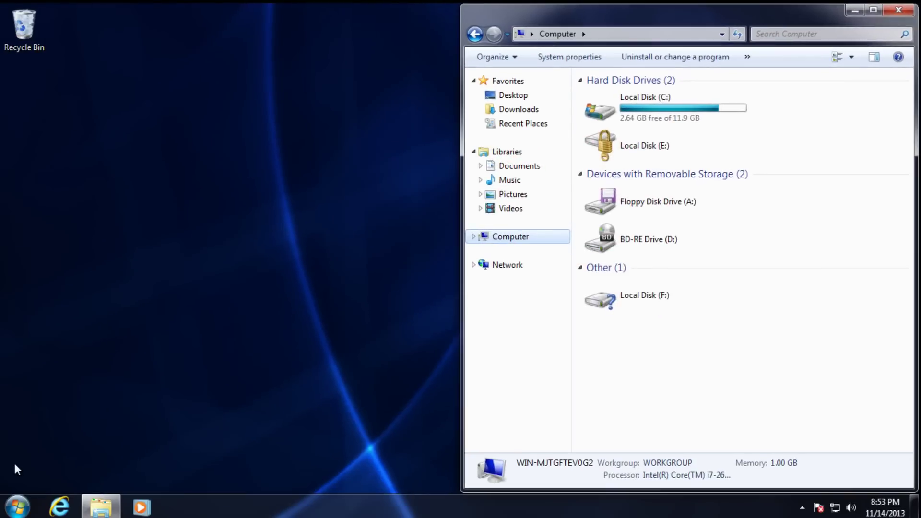
Launch Elcomsoft Forensic Disk Decryptor from the Start menu as administrator, approving the UAC prompt.
left_click(19, 503)
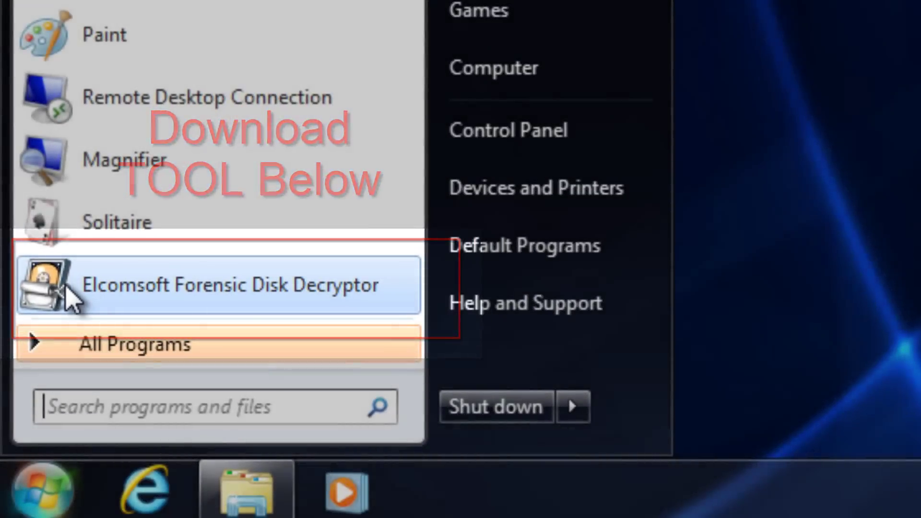
right_click(66, 287)
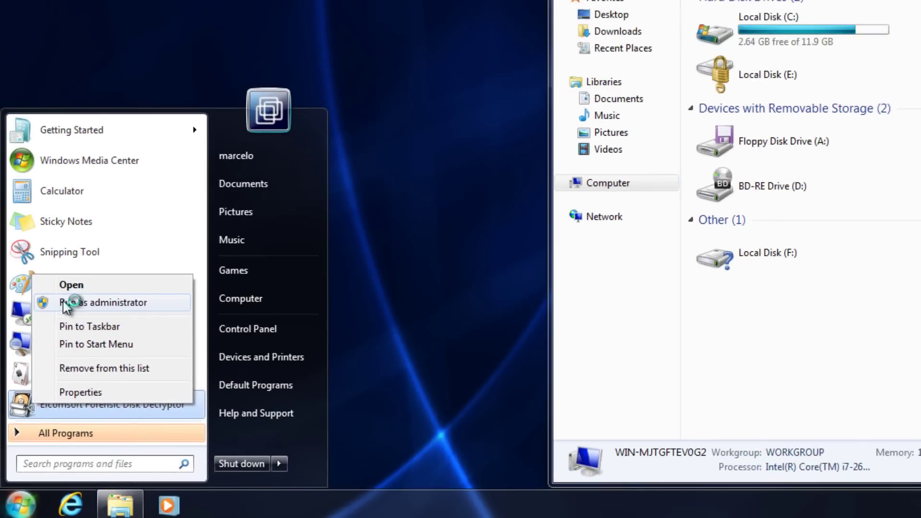
left_click(130, 76)
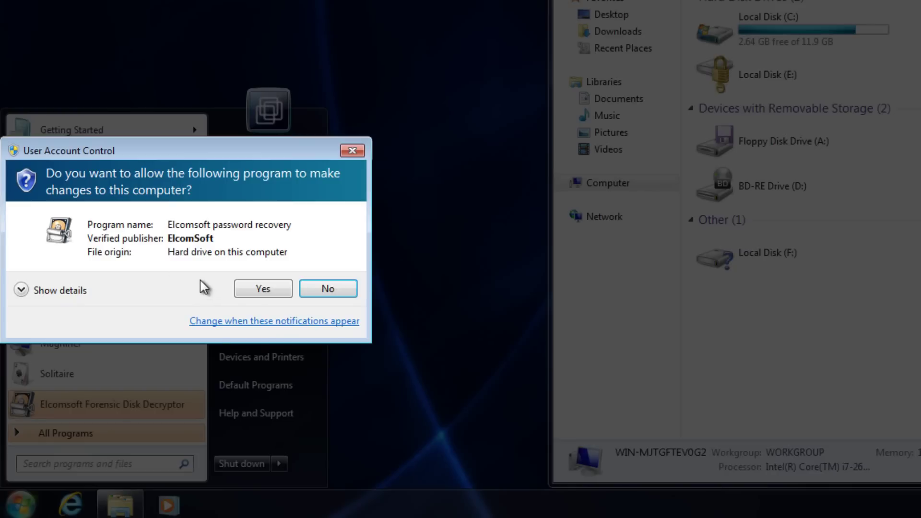
left_click(259, 289)
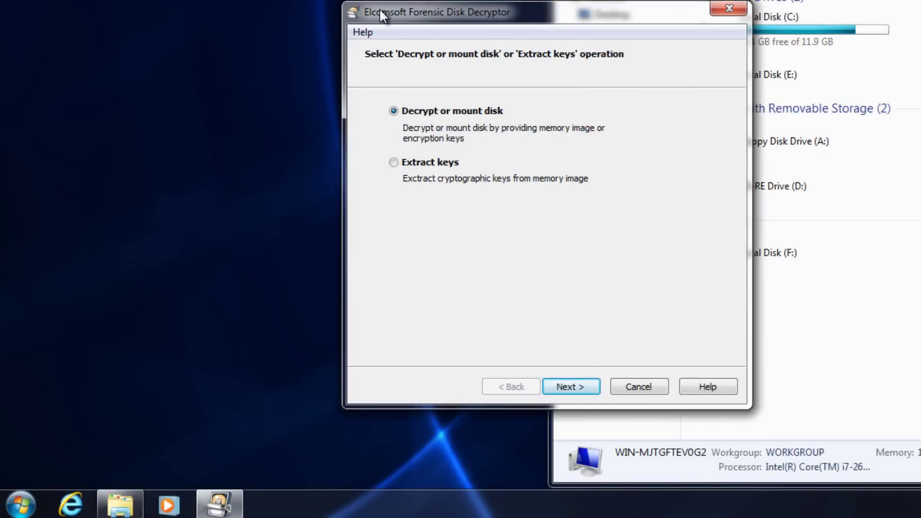
Choose BitLocker as the disk type and PhysicalDrive1 (Partition 0, 1021.00 MB) as the volume.
left_click_drag(382, 15, 75, 1)
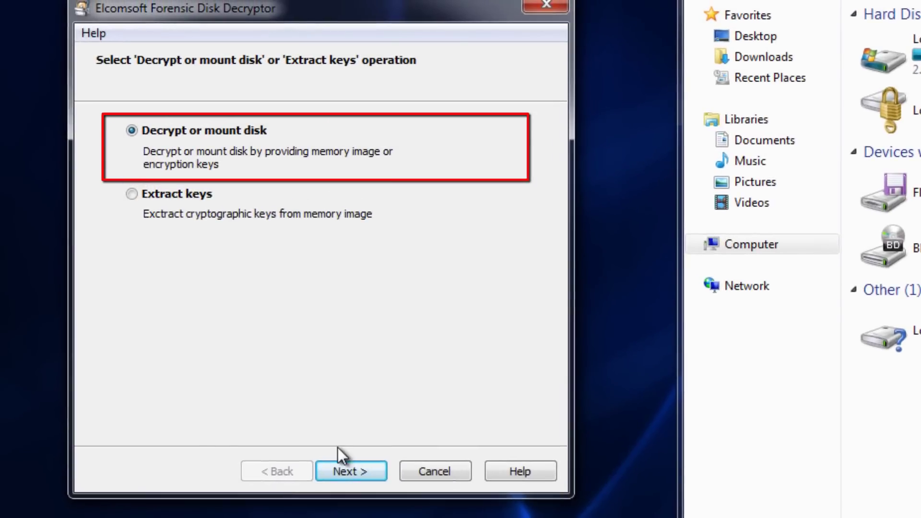
left_click(343, 473)
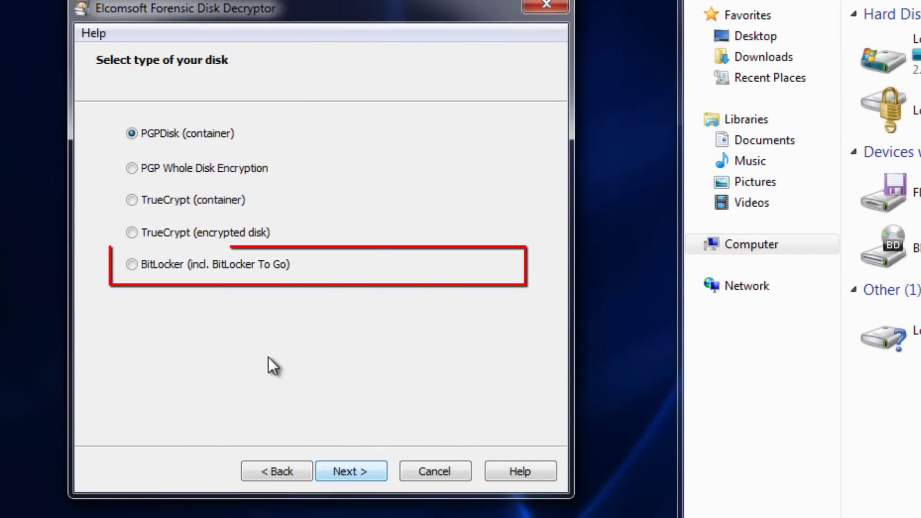
left_click(172, 265)
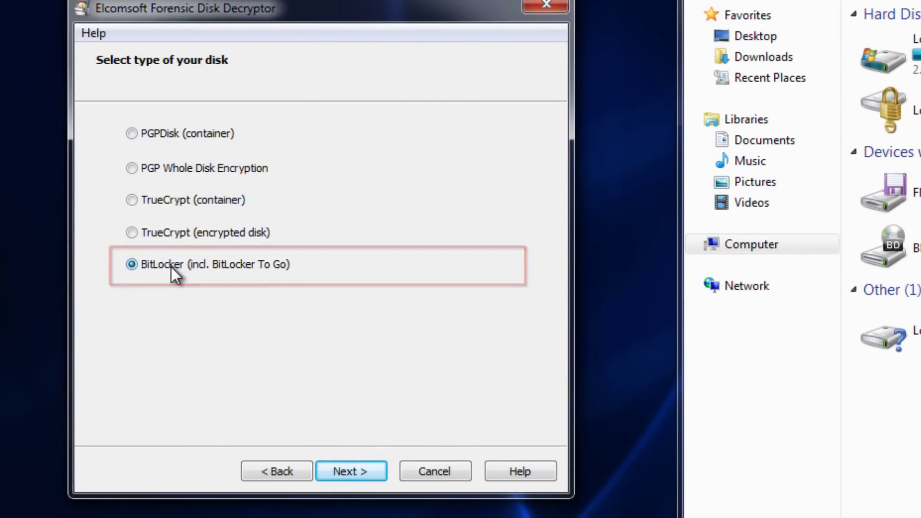
left_click(331, 460)
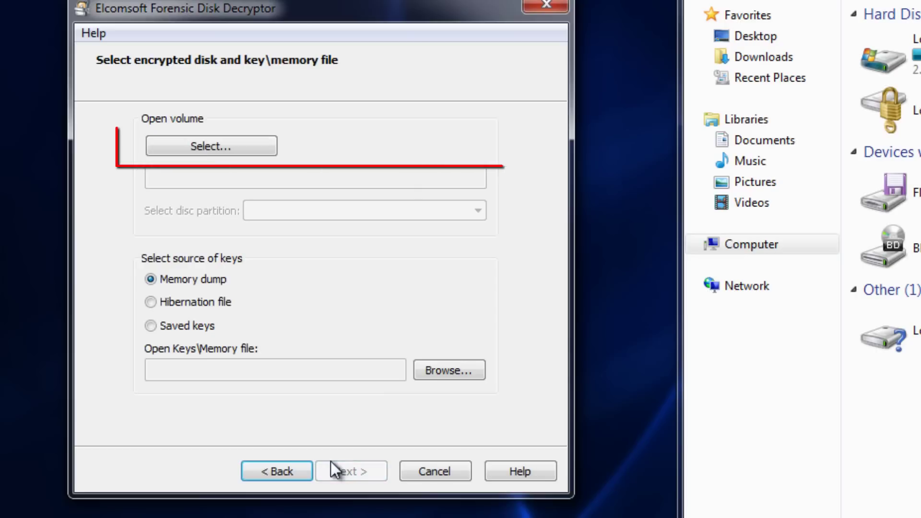
left_click(214, 151)
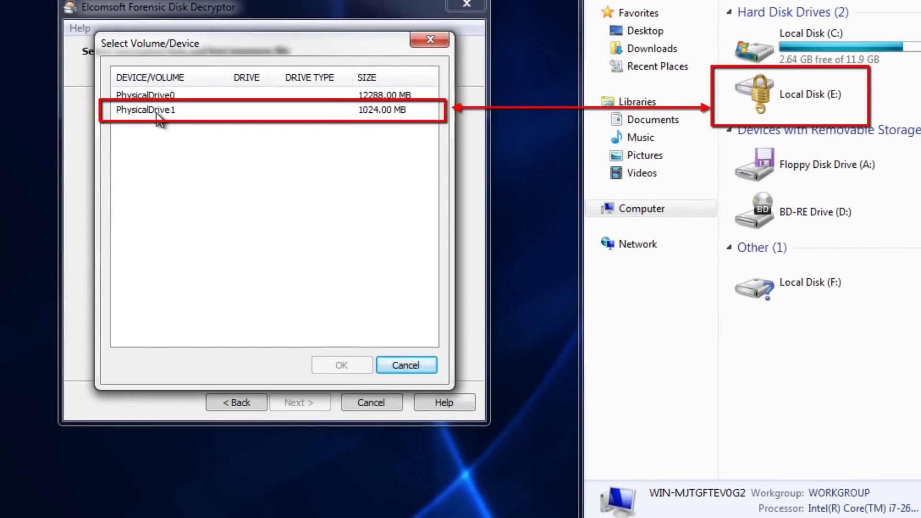
left_click(158, 115)
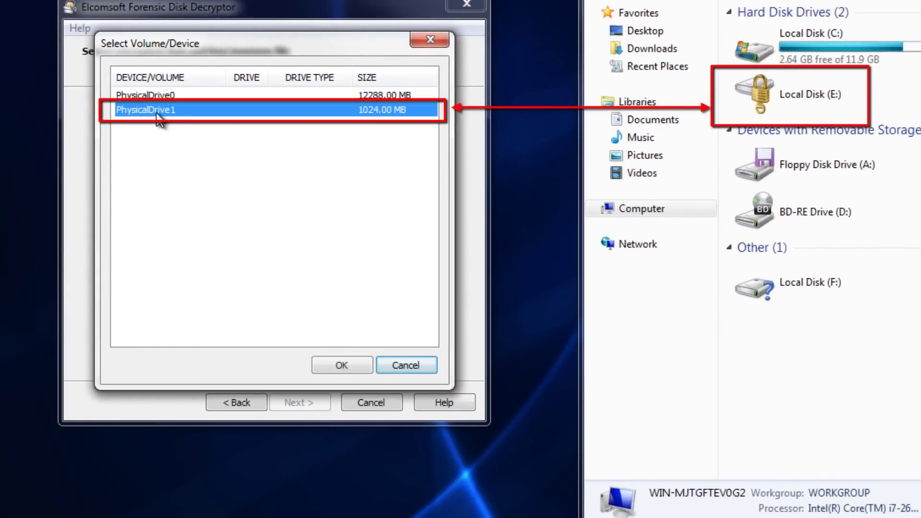
left_click(352, 360)
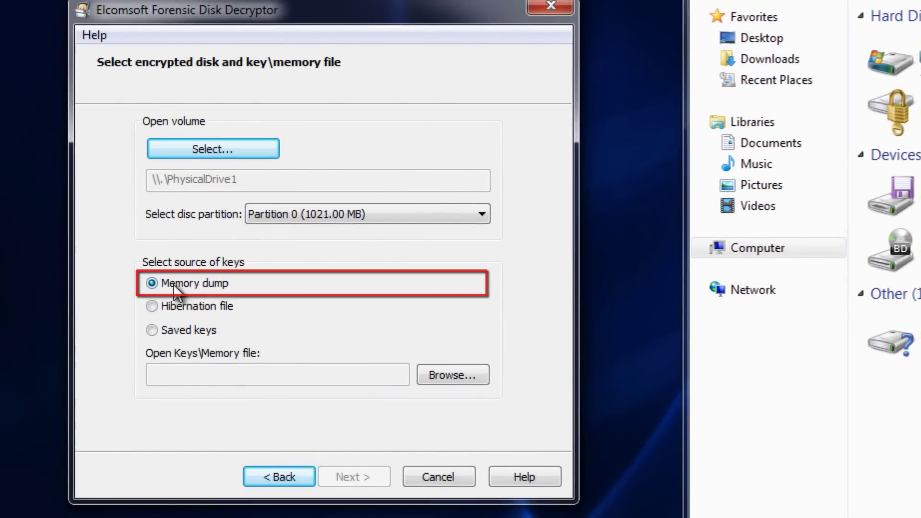
Find MEMORY.DMP in C:\Windows by searching 'memory.dmp' and load it as the memory file.
left_click(462, 374)
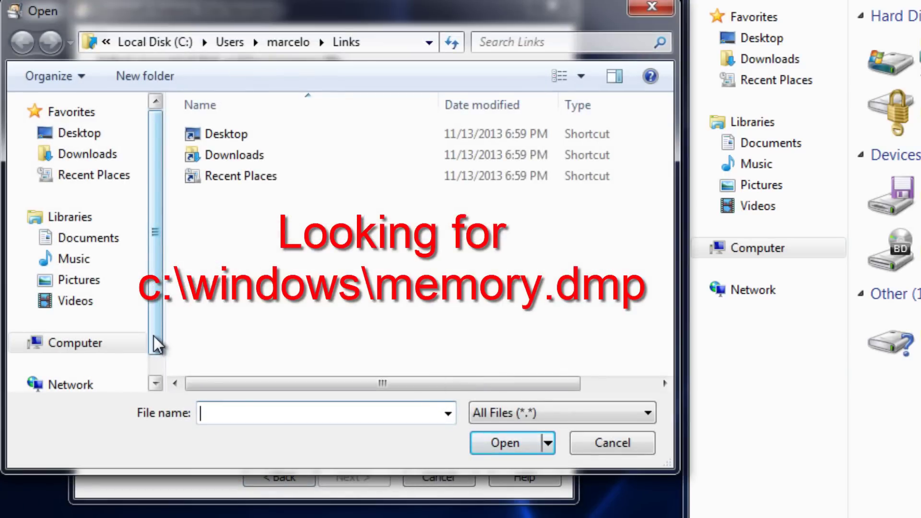
left_click_drag(154, 342, 158, 361)
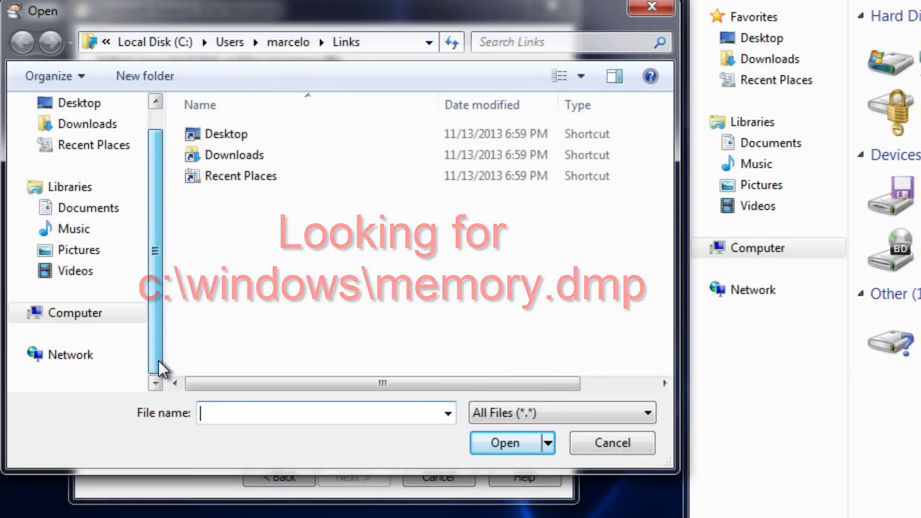
left_click(98, 315)
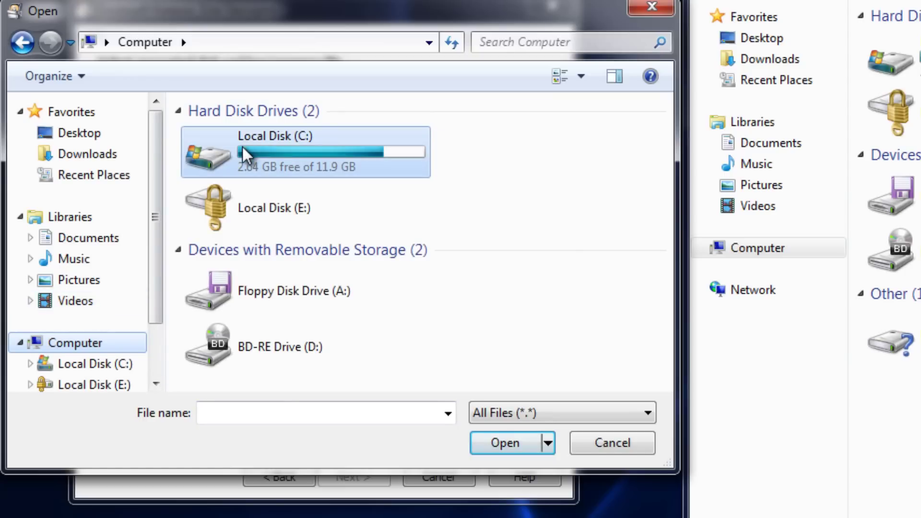
double_click(243, 146)
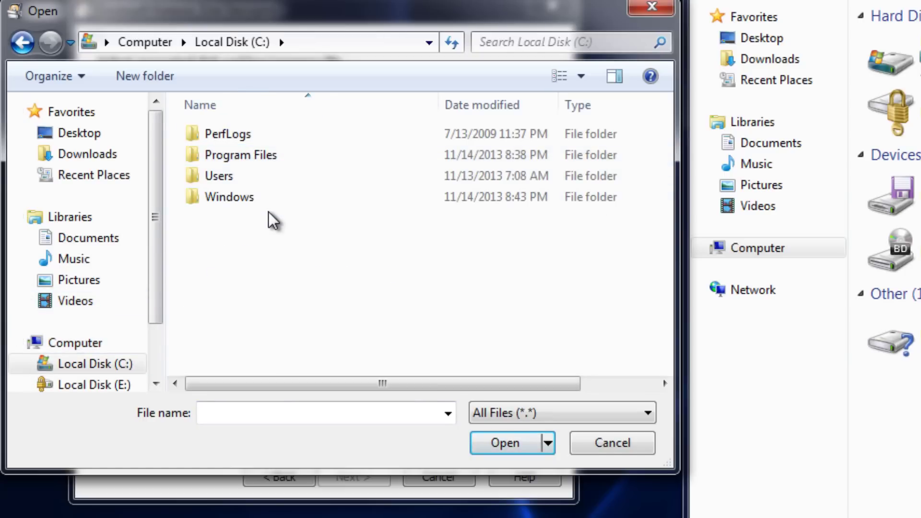
double_click(264, 199)
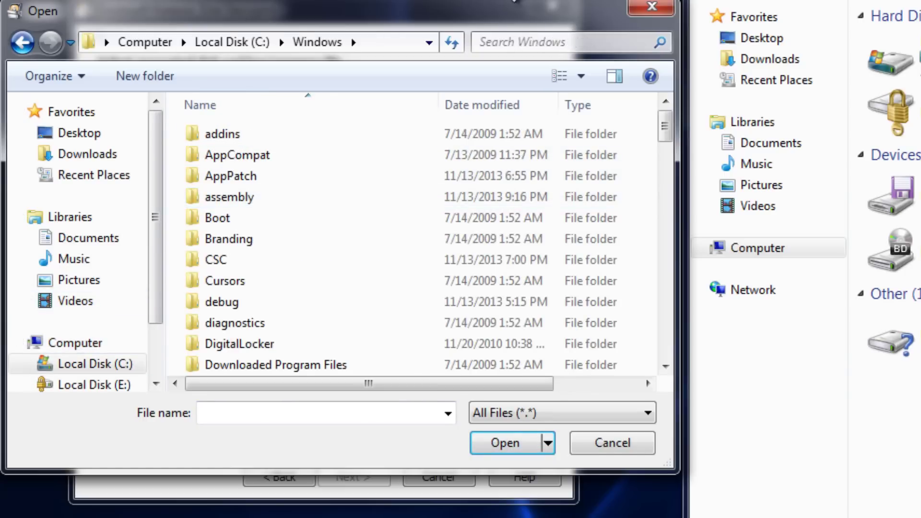
left_click(509, 39)
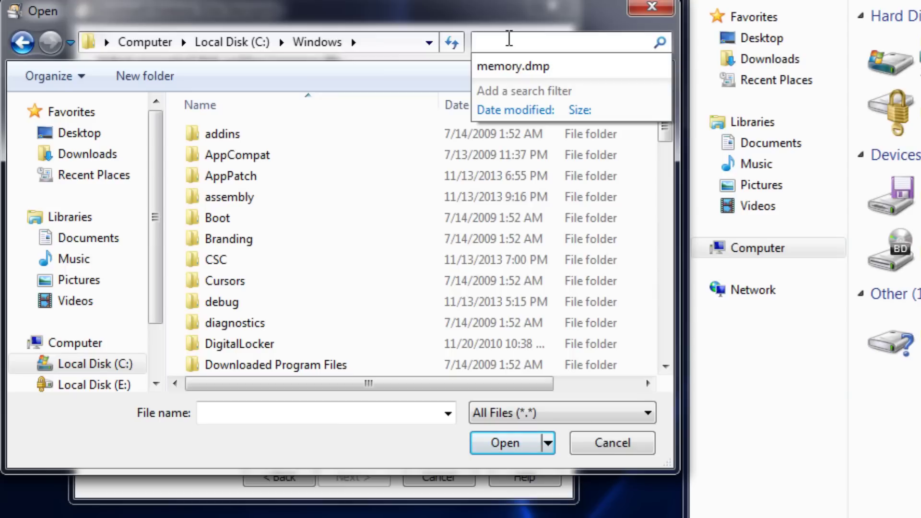
type("m")
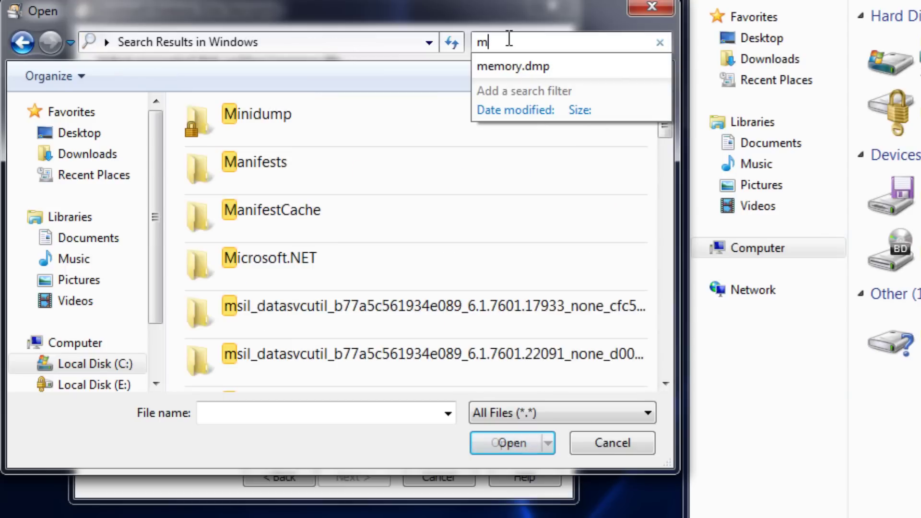
type("emory")
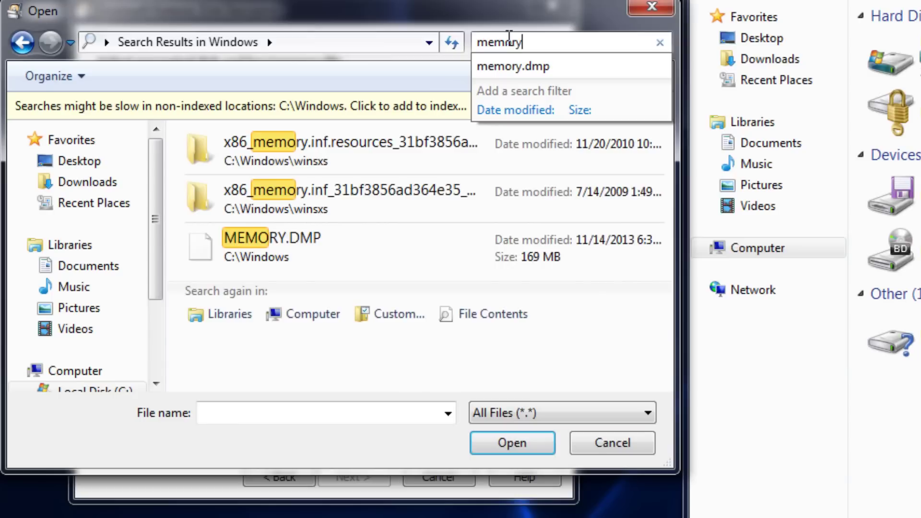
type(".dmp")
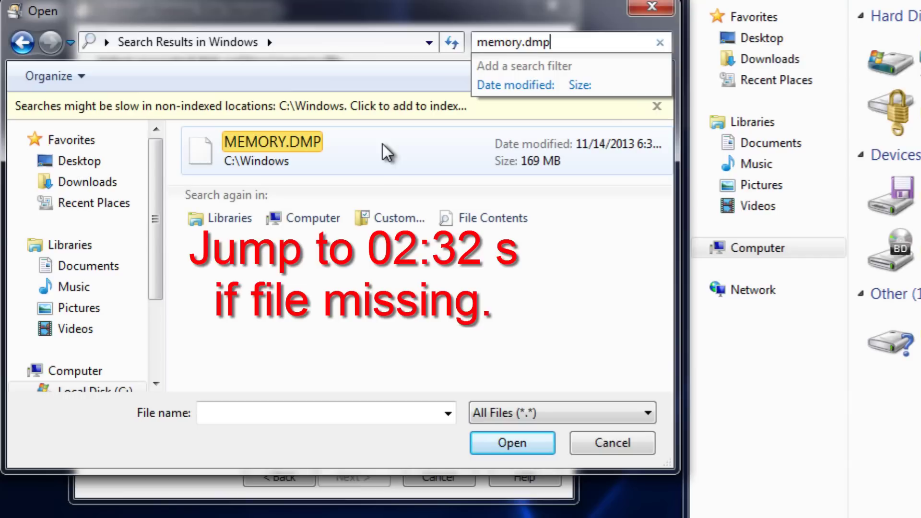
left_click(312, 151)
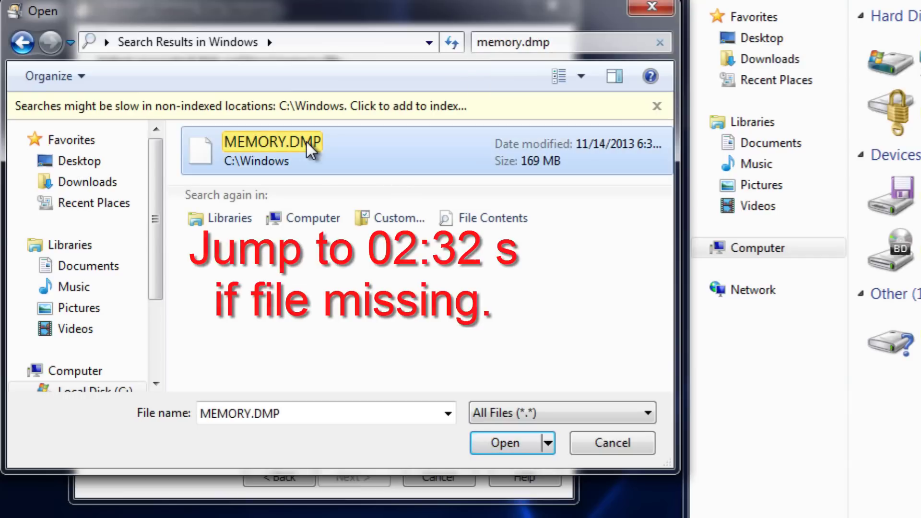
left_click(514, 440)
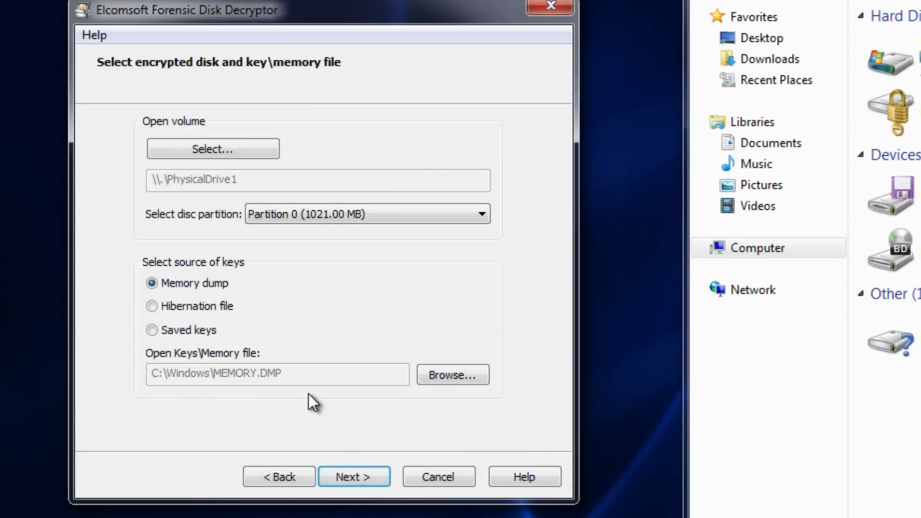
Extract the BitLocker key from the dump without saving it, then mount the disk as F:.
left_click(349, 477)
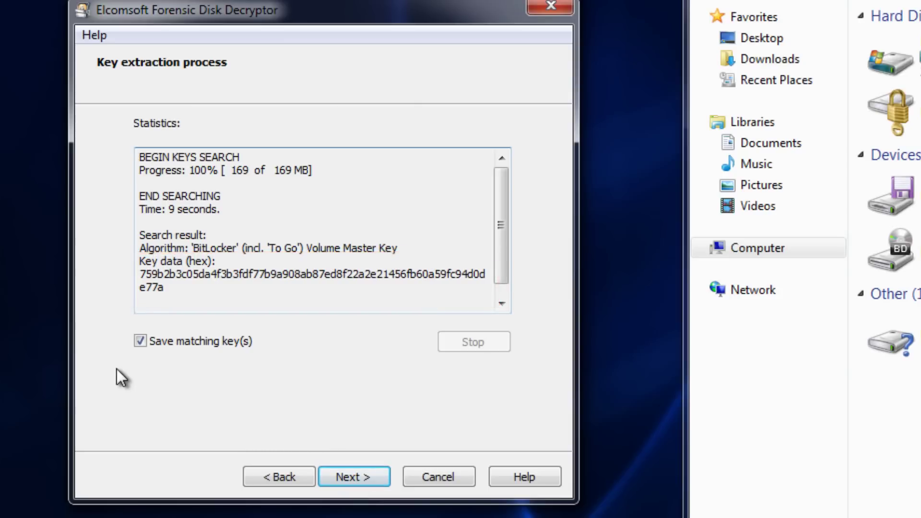
left_click(135, 345)
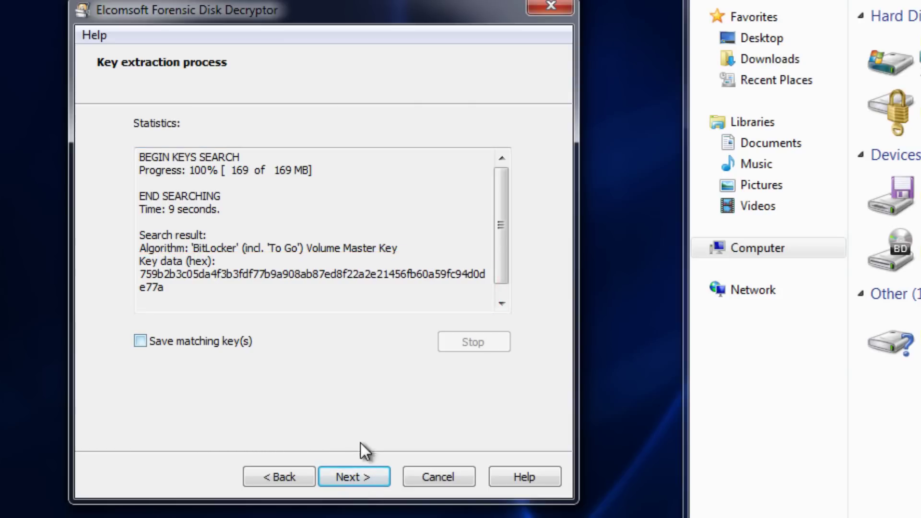
left_click(358, 483)
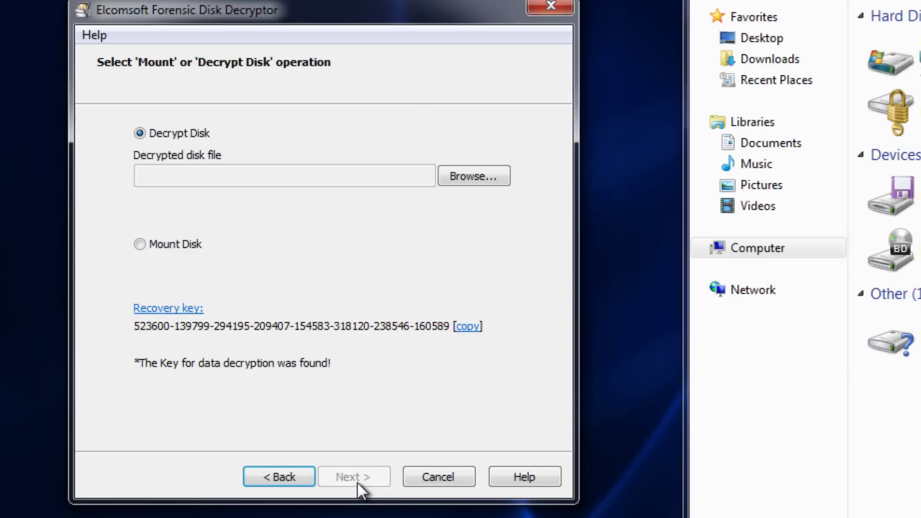
left_click(138, 246)
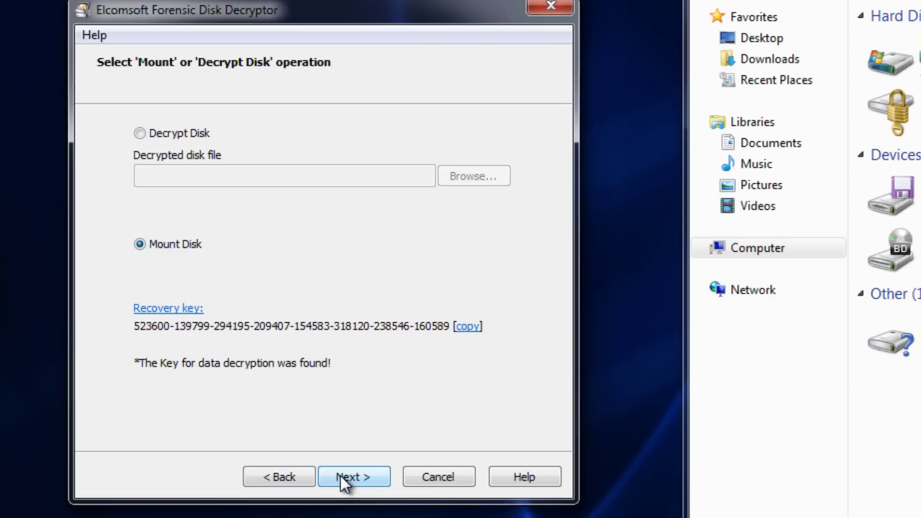
left_click(341, 476)
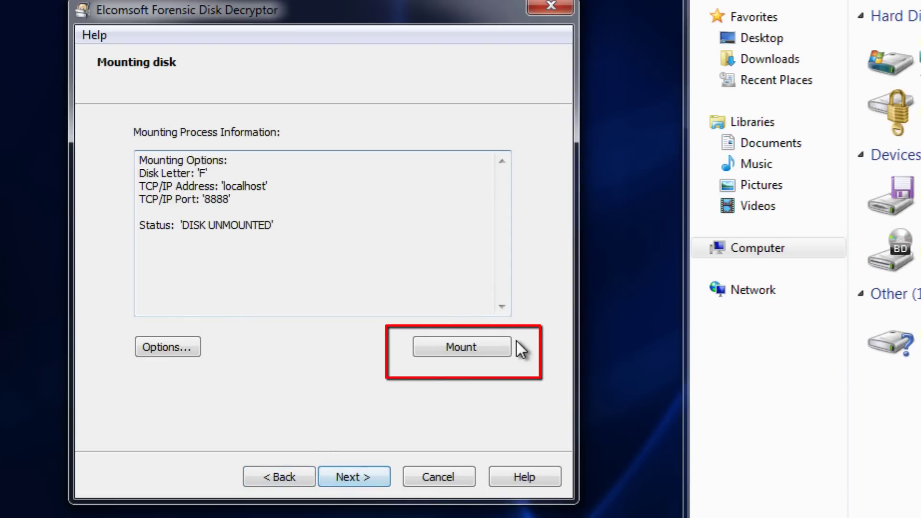
left_click(482, 349)
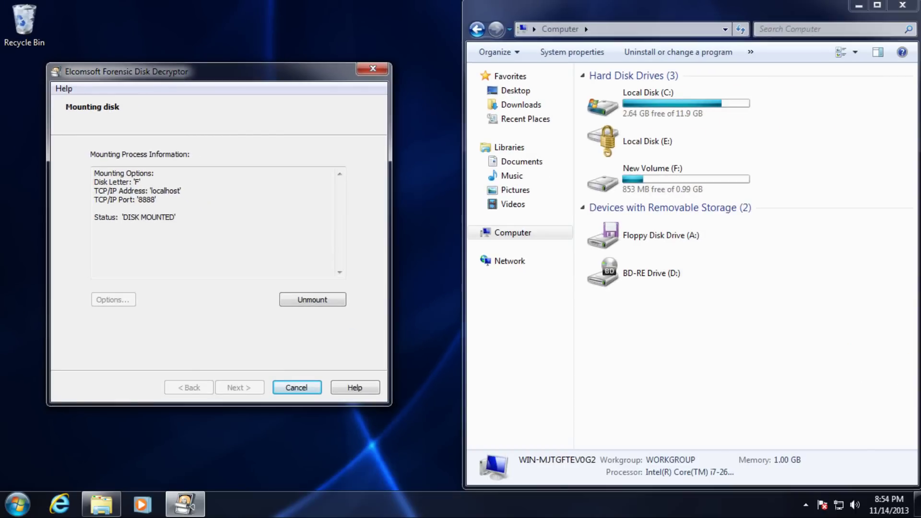
Snap a second Explorer window left and open New Volume (F:) showing the toor1 folder.
right_click(97, 501)
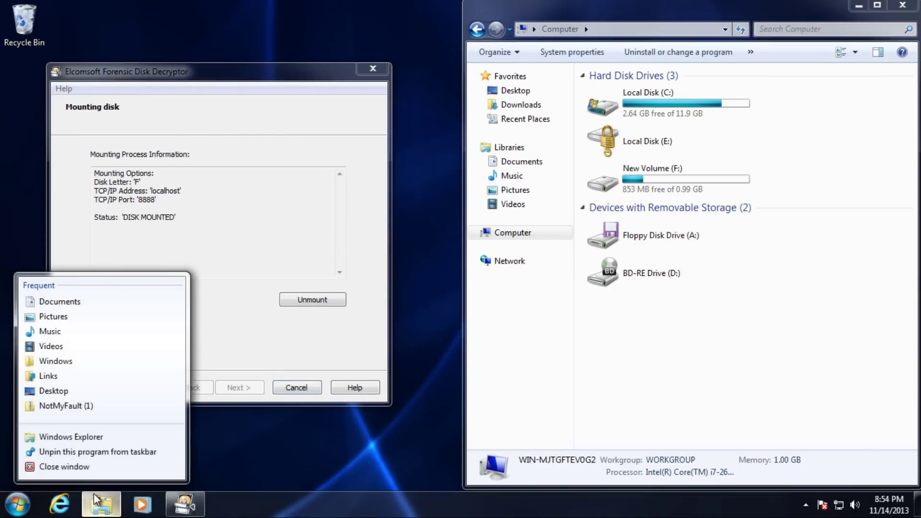
left_click(85, 437)
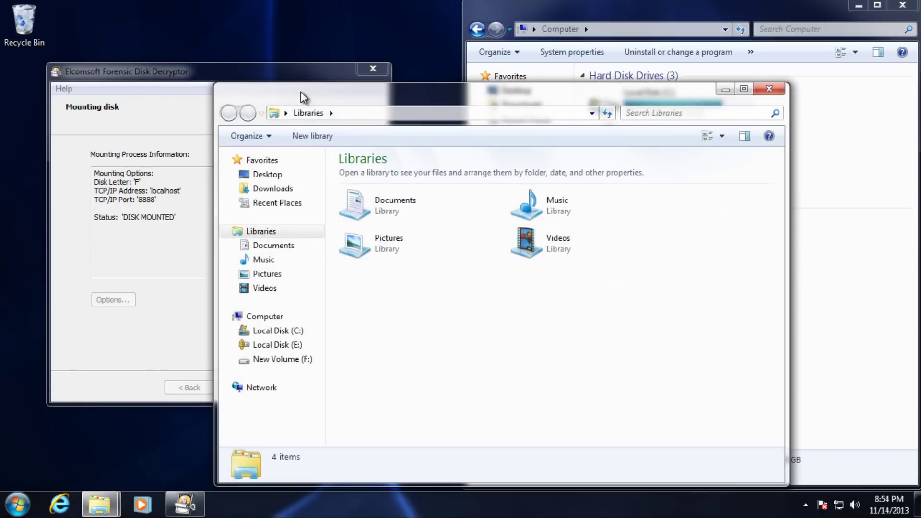
left_click_drag(302, 96, 2, 15)
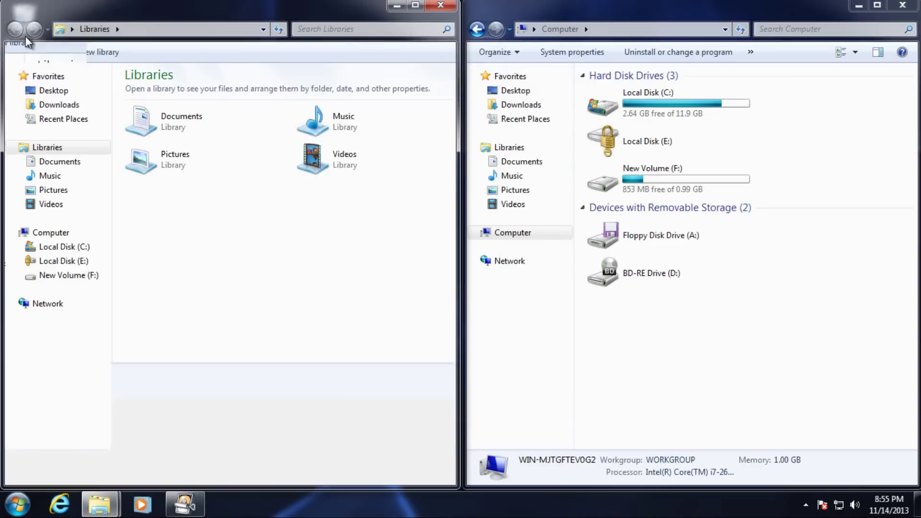
left_click(35, 234)
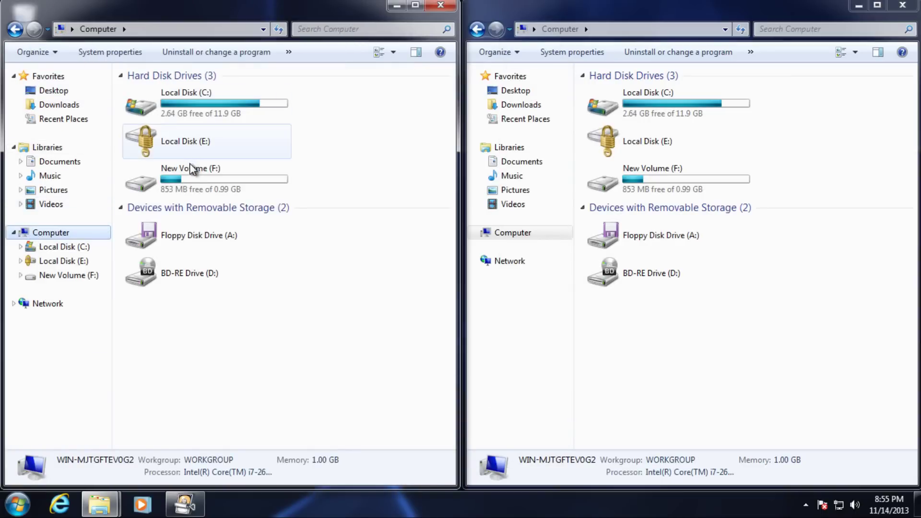
left_click(176, 182)
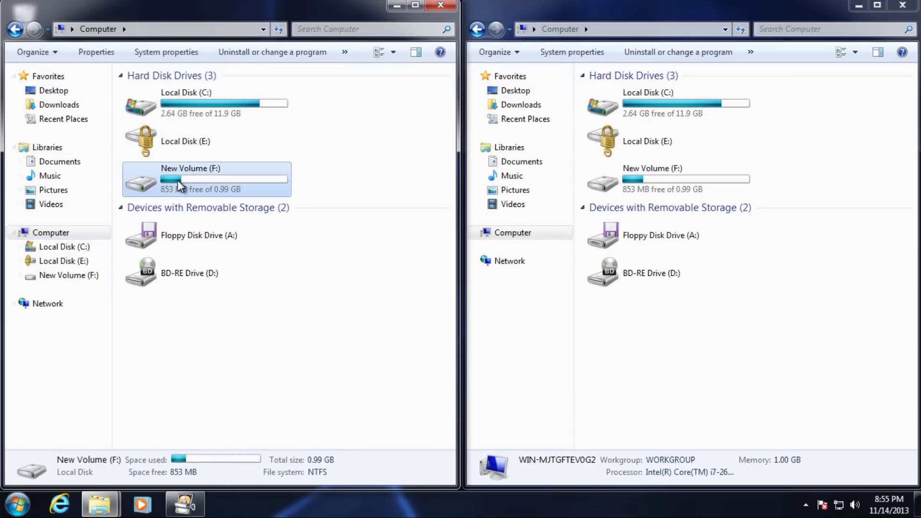
double_click(188, 186)
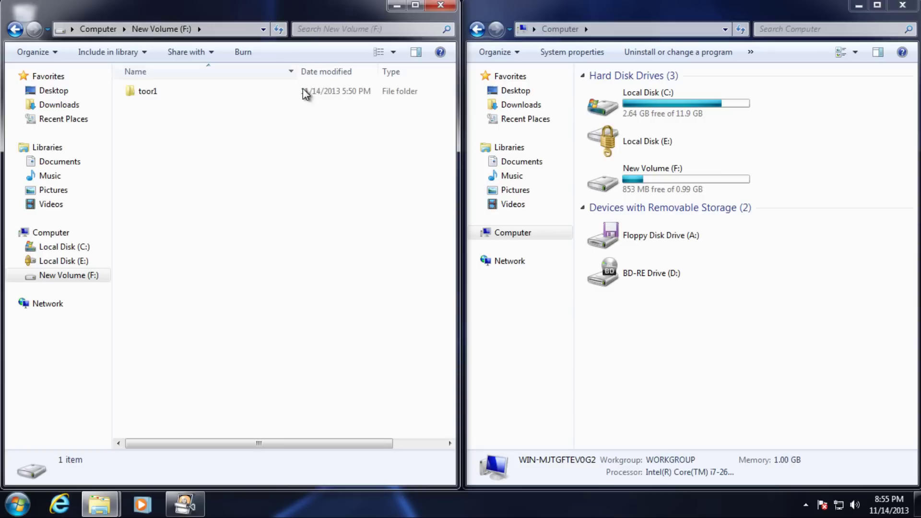
left_click(620, 143)
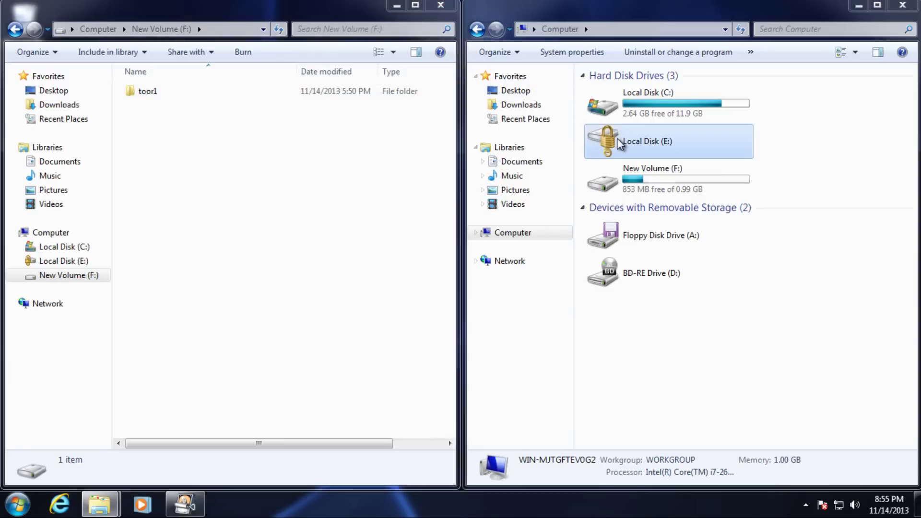
Unlock drive E: with its BitLocker password, dismiss AutoPlay, and open New Volume (E:).
right_click(620, 143)
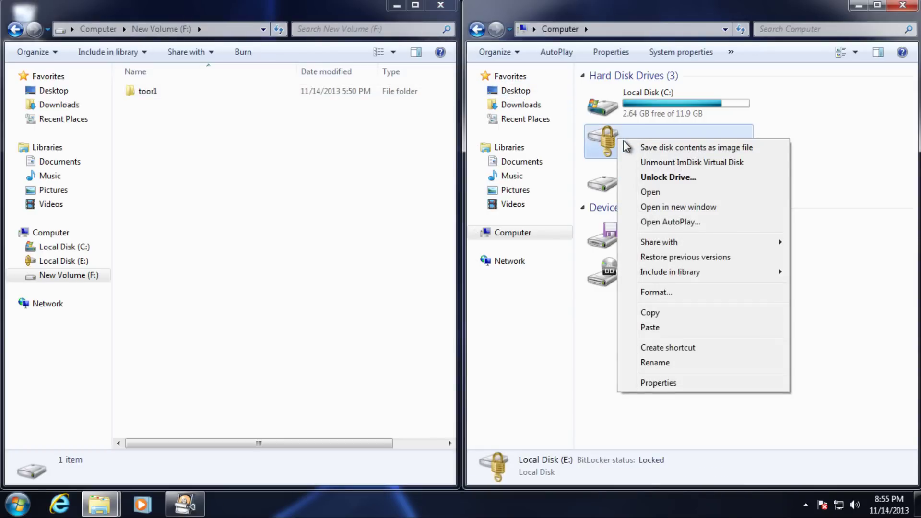
left_click(649, 178)
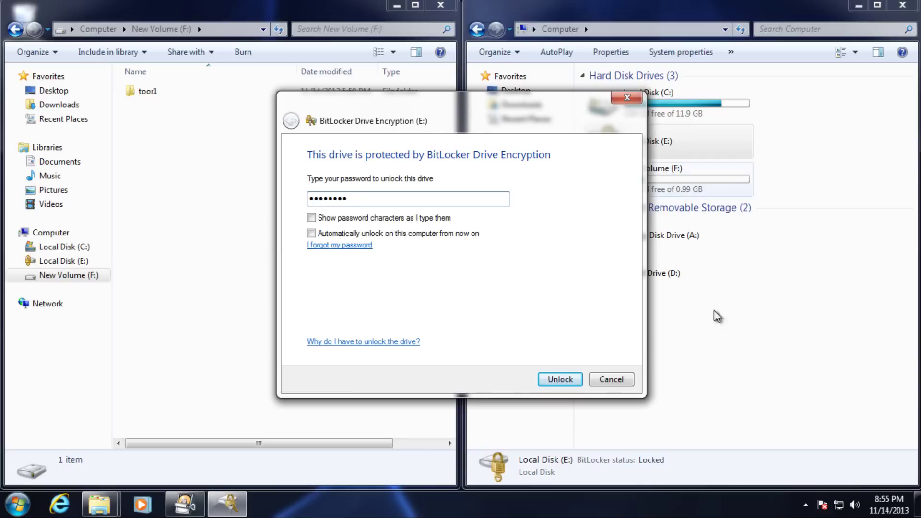
left_click(560, 379)
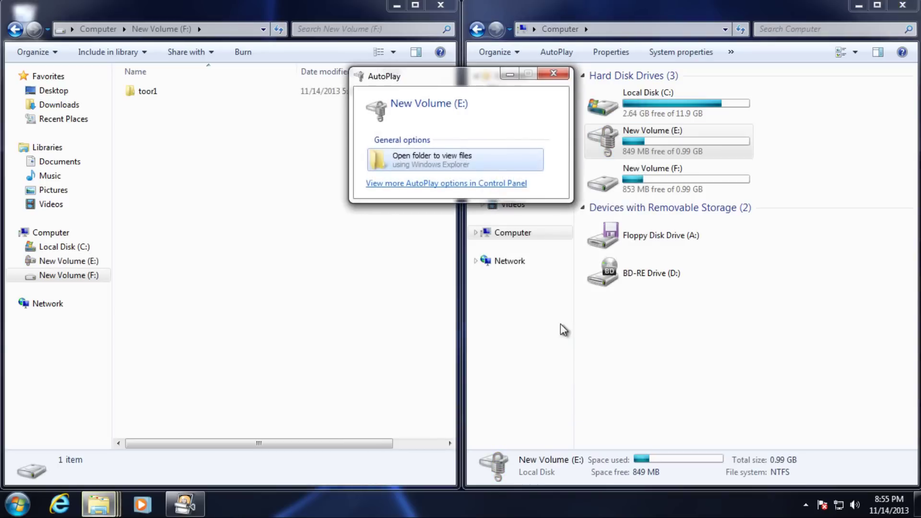
left_click(552, 75)
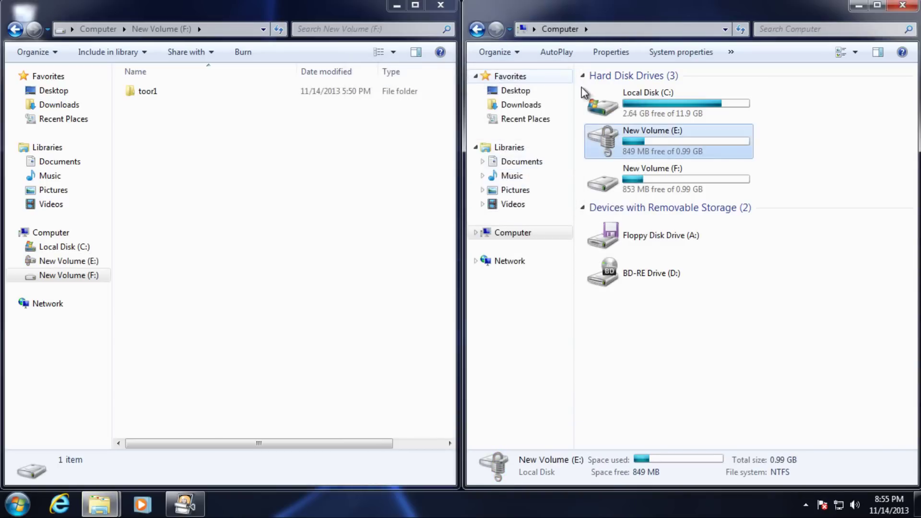
double_click(657, 143)
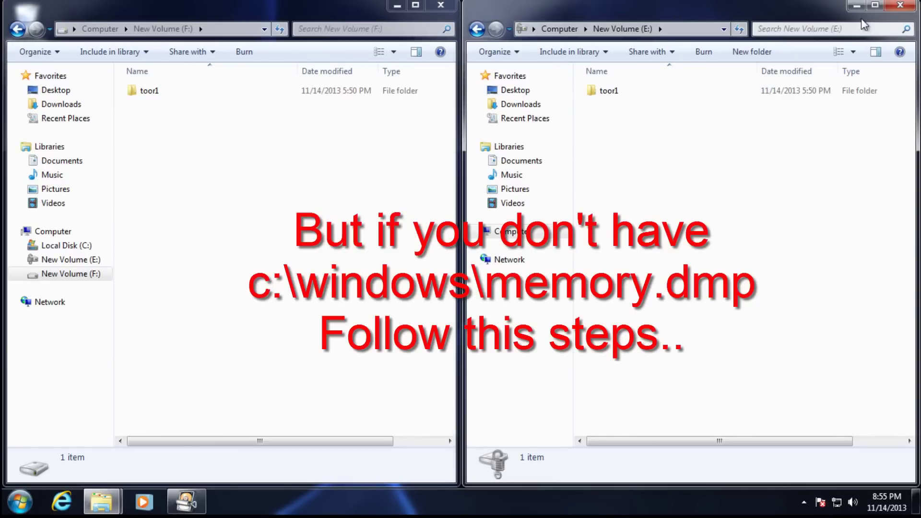
Close both drive windows, unmount F: in the decryptor, and exit the program.
left_click(901, 7)
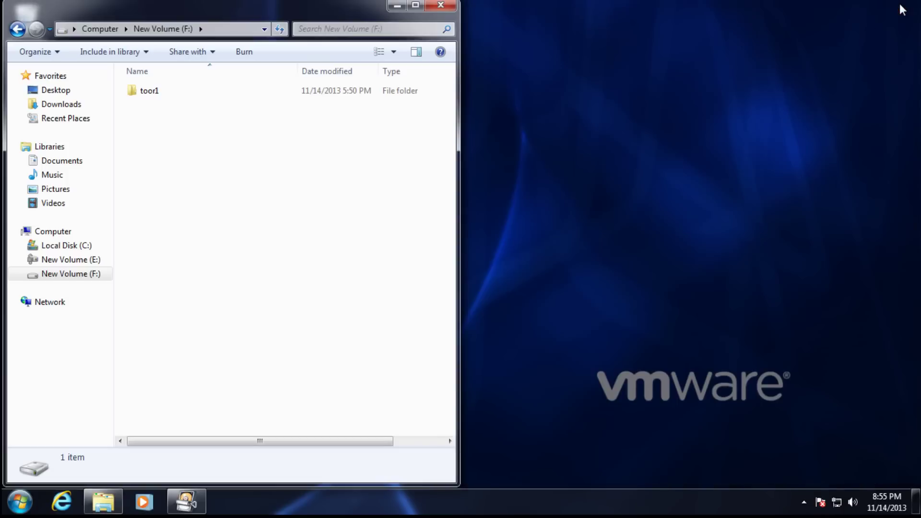
left_click(441, 6)
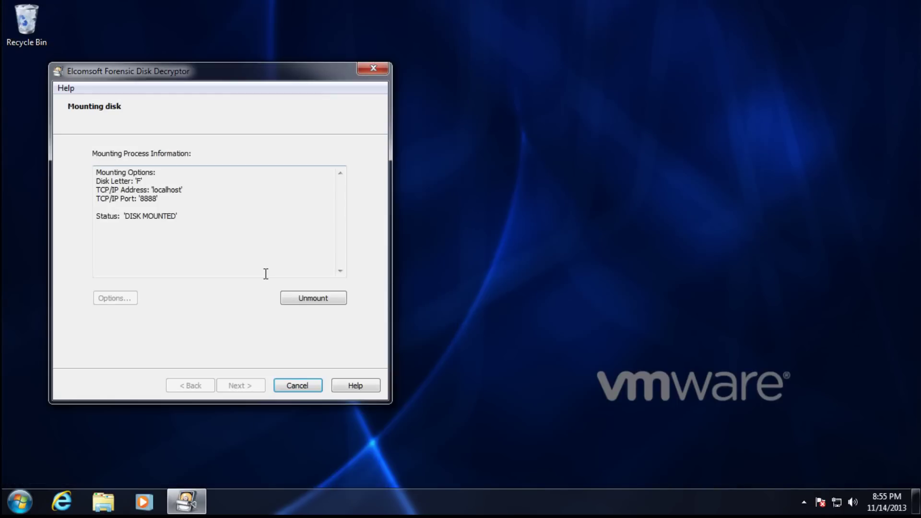
left_click(303, 301)
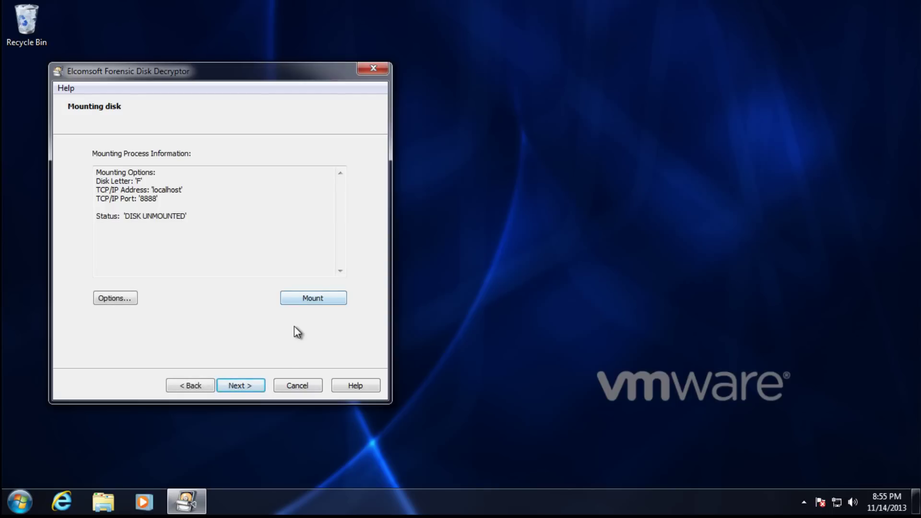
left_click(291, 386)
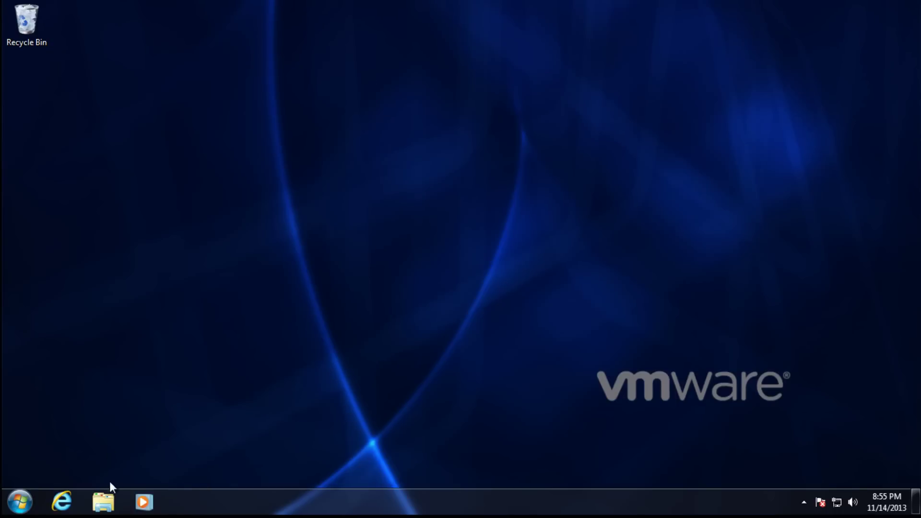
Search the C:\Windows folder for memory.dmp in a new Explorer window.
left_click(109, 503)
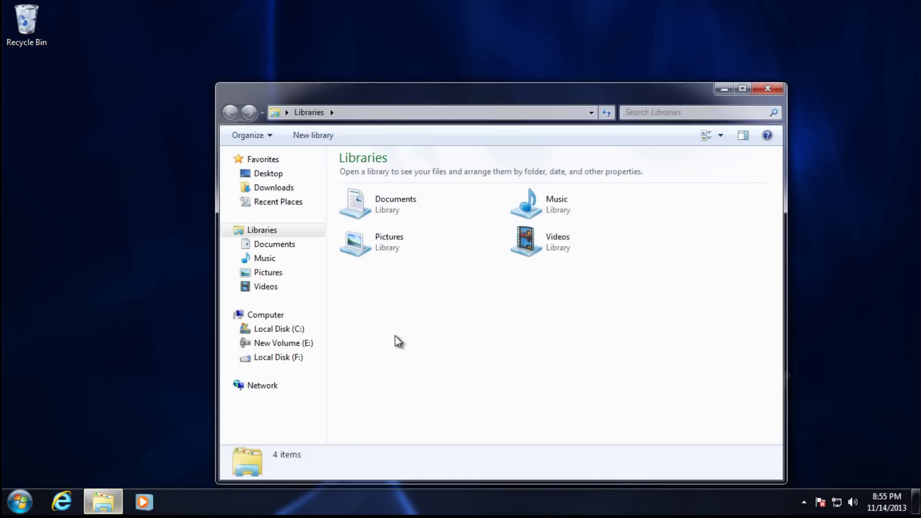
left_click(265, 330)
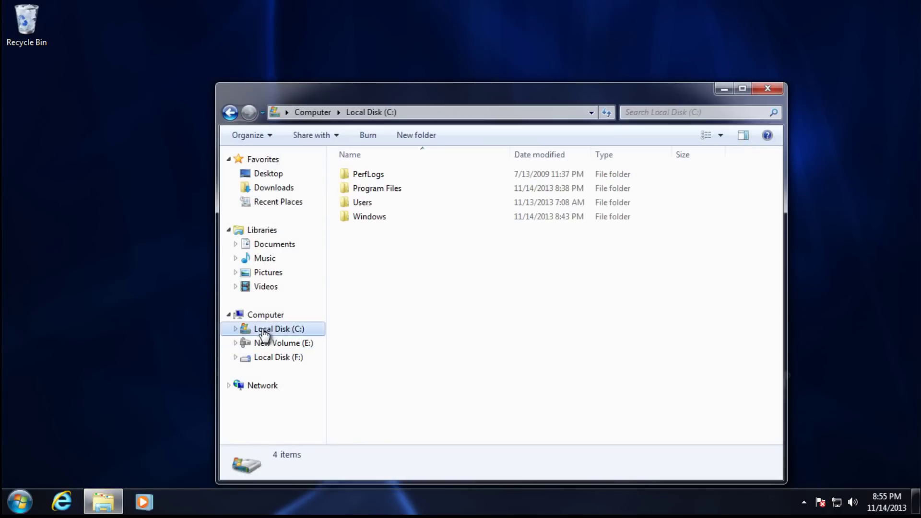
double_click(387, 216)
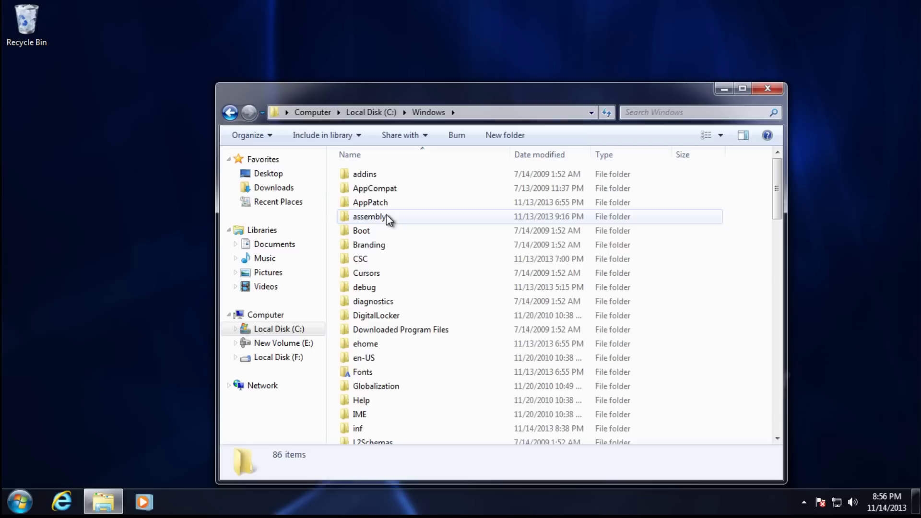
left_click(645, 113)
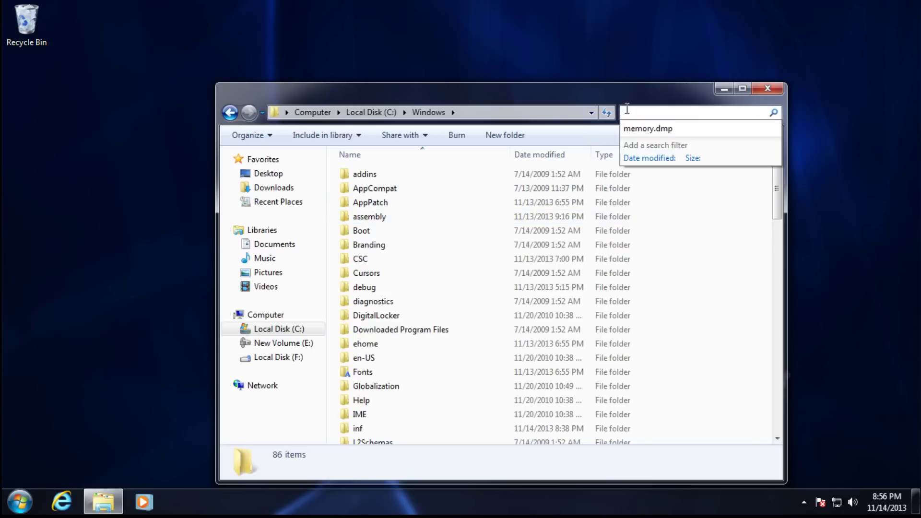
left_click(650, 129)
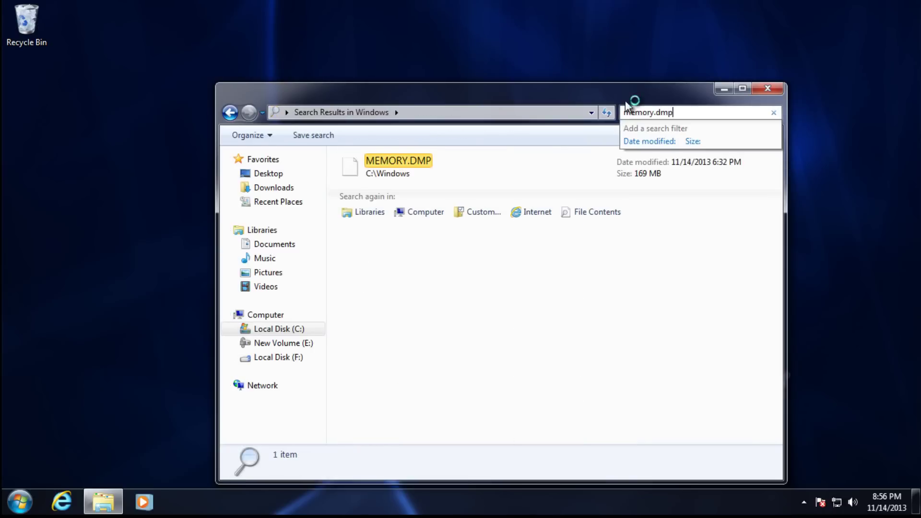
left_click_drag(631, 102, 624, 91)
Delete MEMORY.DMP to the Recycle Bin, recheck the search, and close the window.
left_click(404, 163)
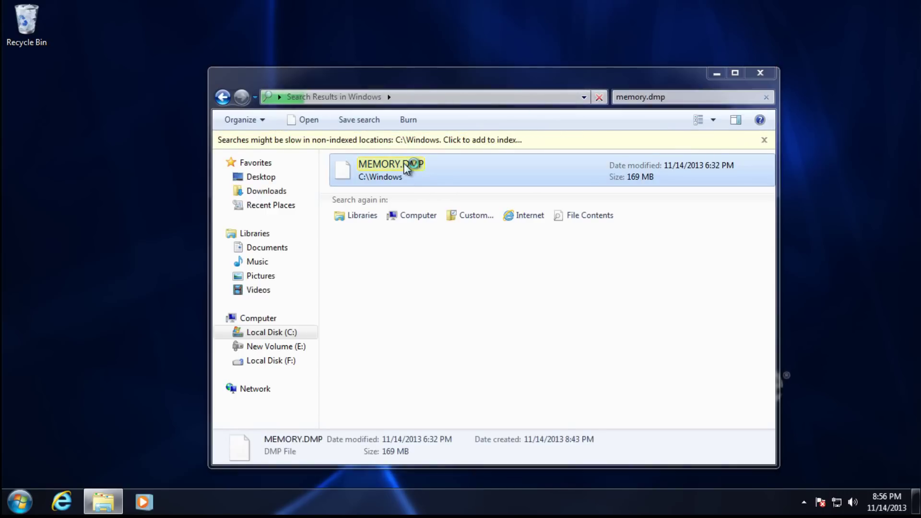
key("Delete")
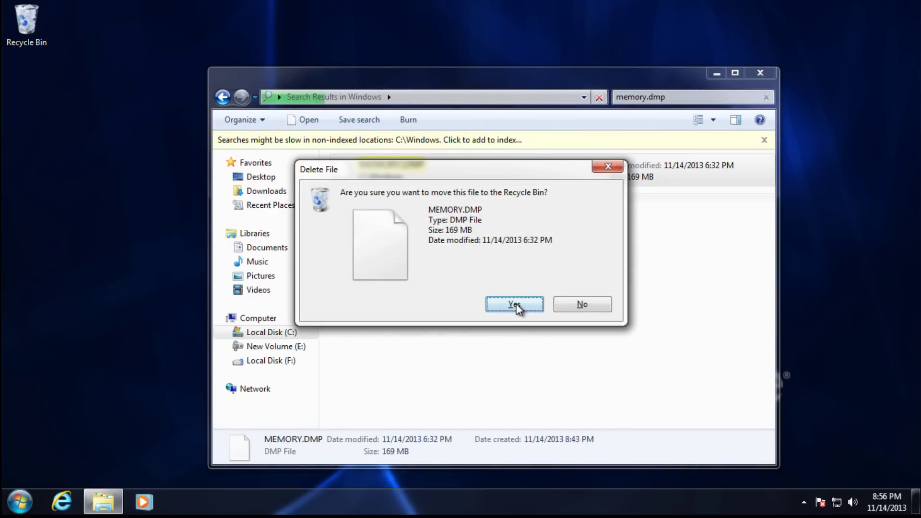
left_click(517, 306)
left_click(599, 98)
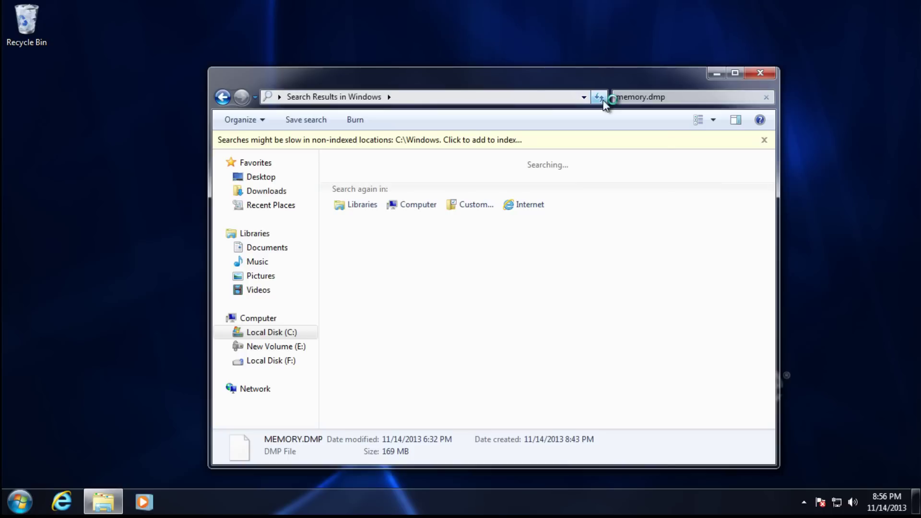
left_click(761, 73)
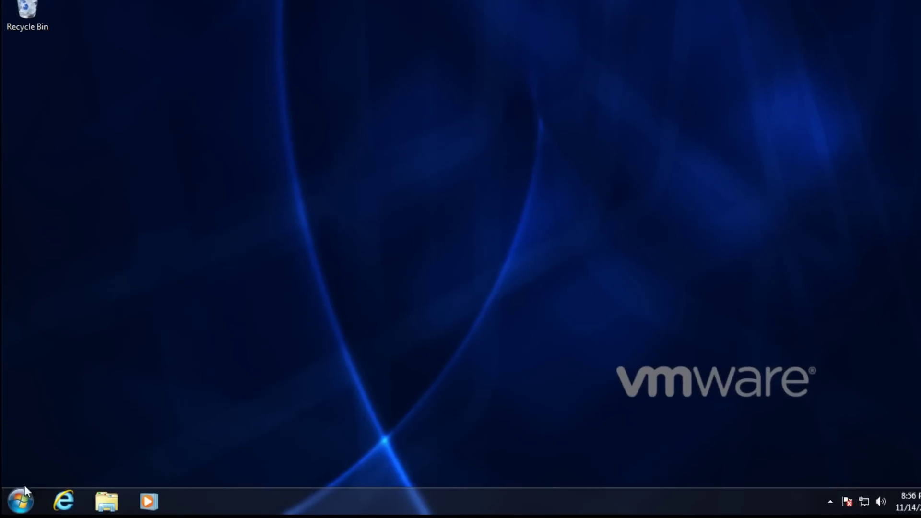
Open Startup and Recovery via Computer Properties and Advanced system settings.
left_click(20, 502)
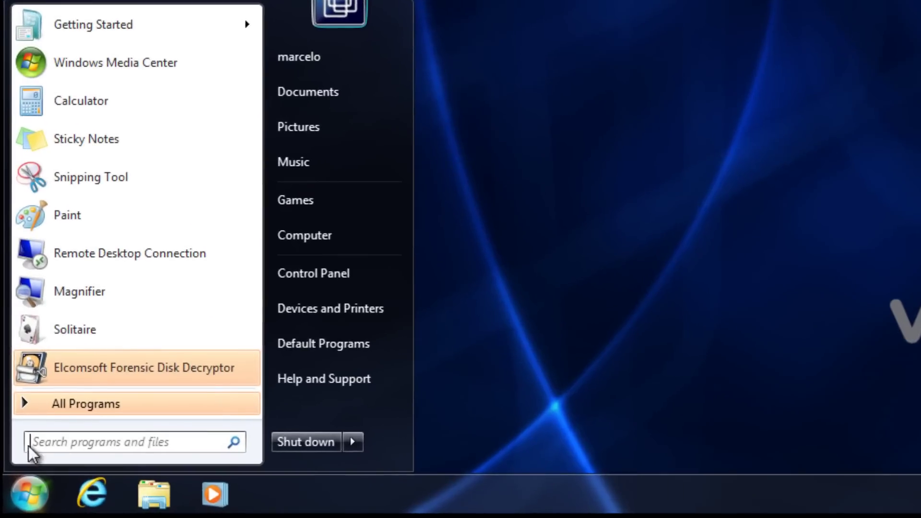
right_click(331, 237)
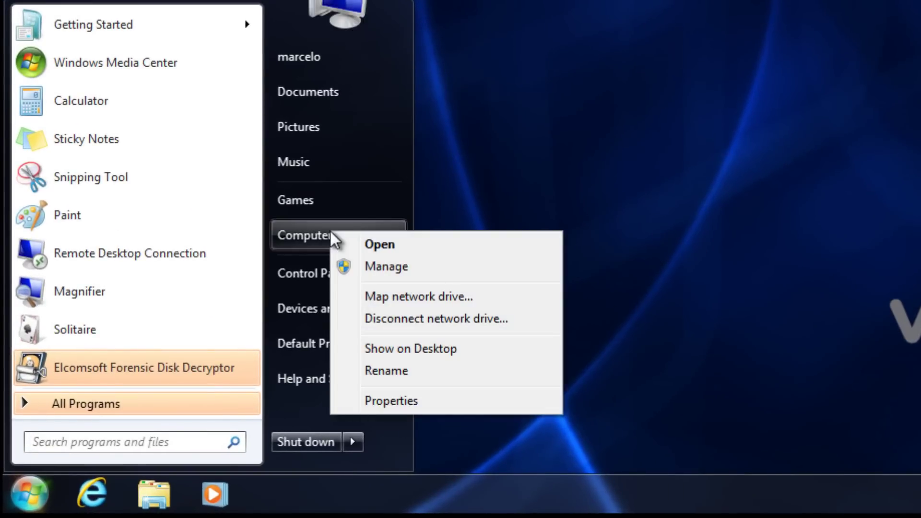
left_click(393, 401)
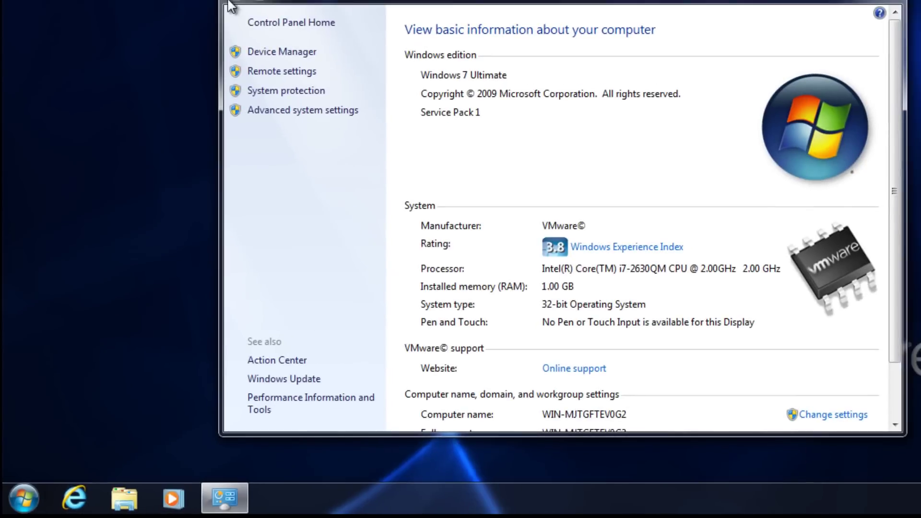
left_click(290, 110)
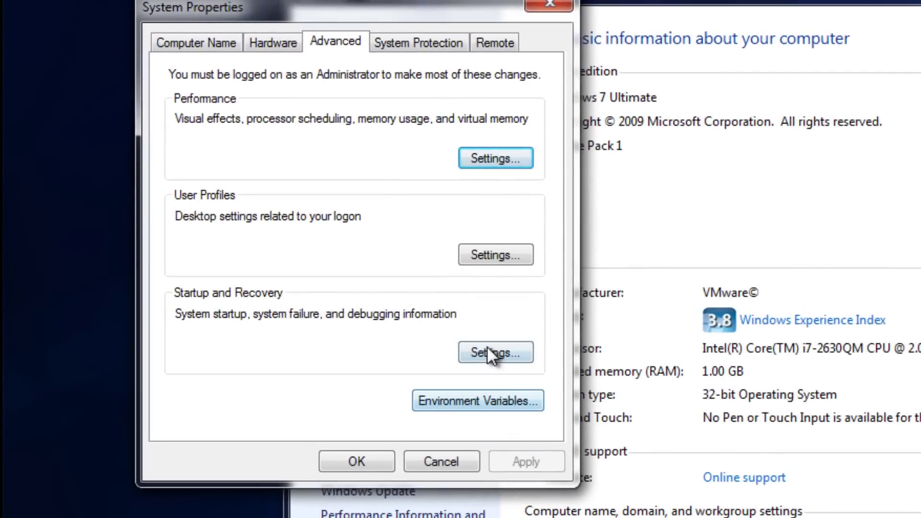
left_click(487, 347)
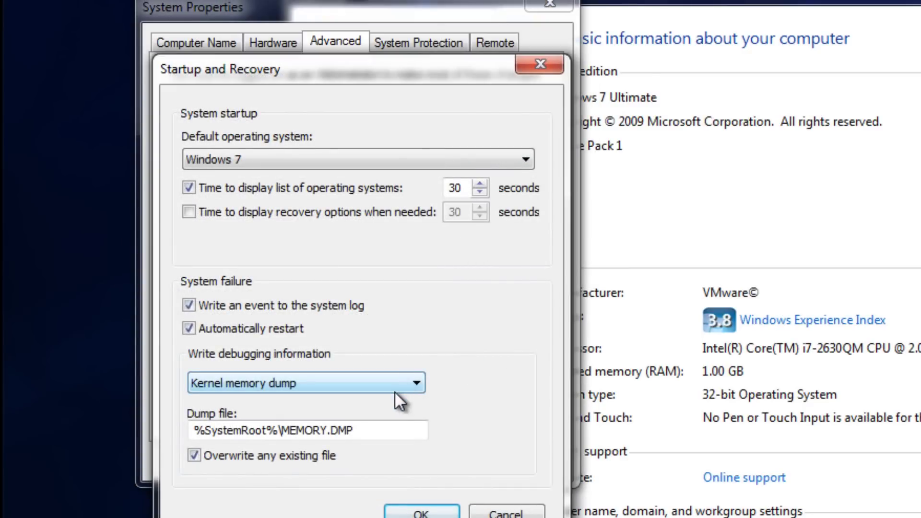
Set the debugging dump type to Kernel memory dump, confirm both dialogs, and close System.
left_click(393, 390)
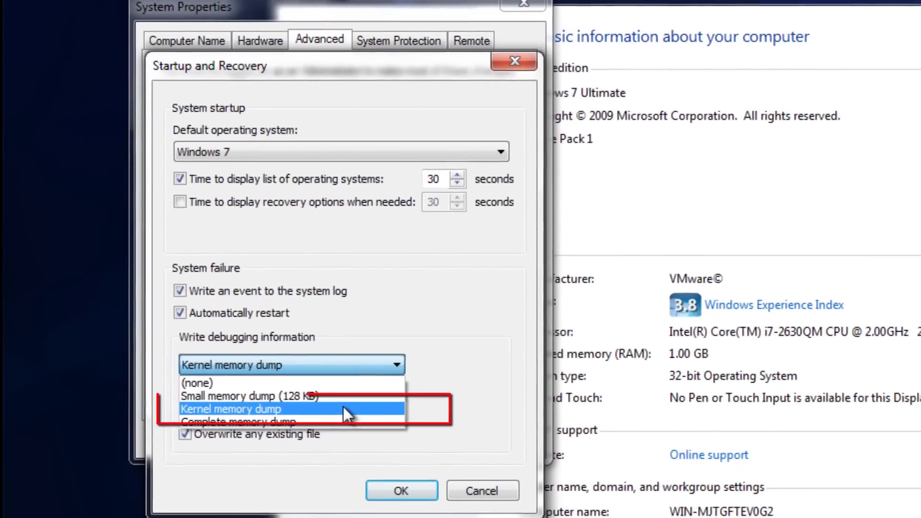
left_click(342, 408)
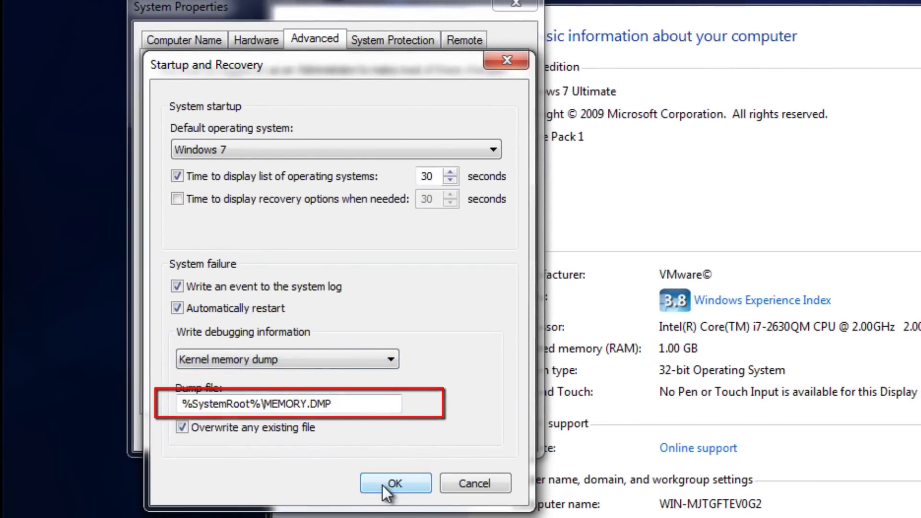
left_click(395, 484)
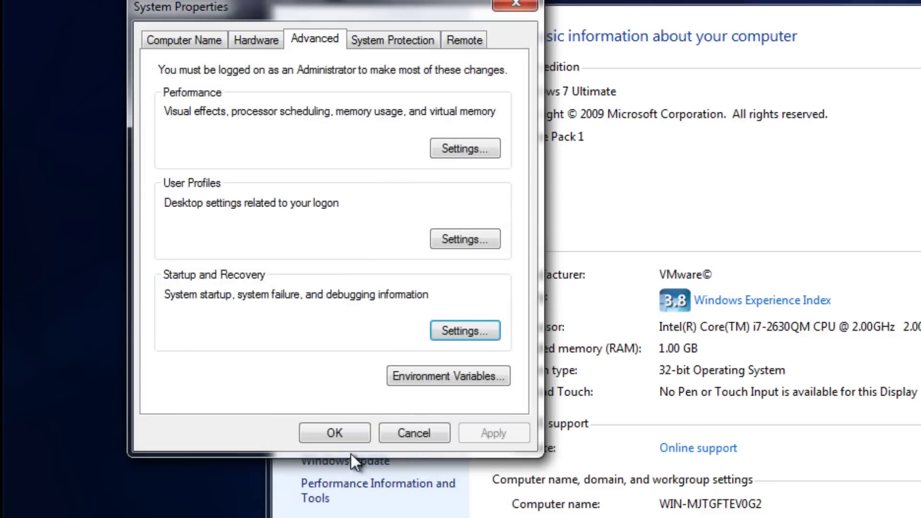
left_click(336, 434)
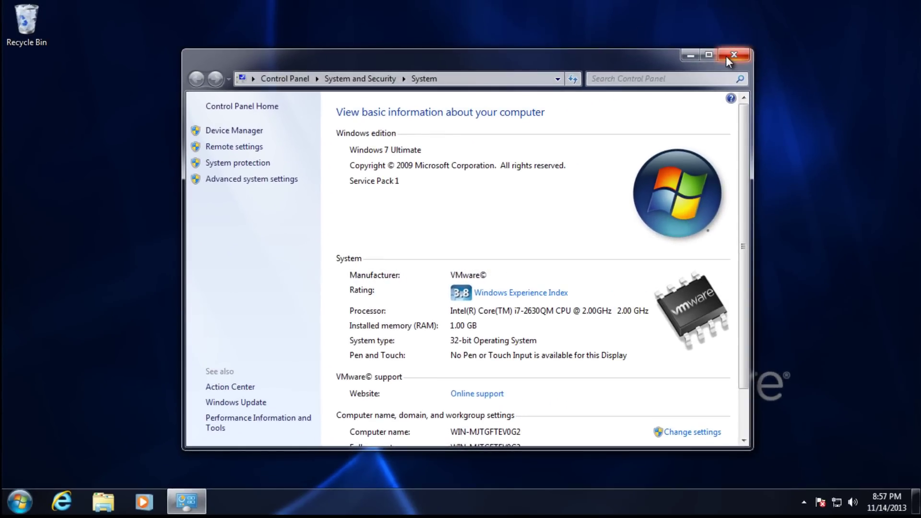
left_click(727, 56)
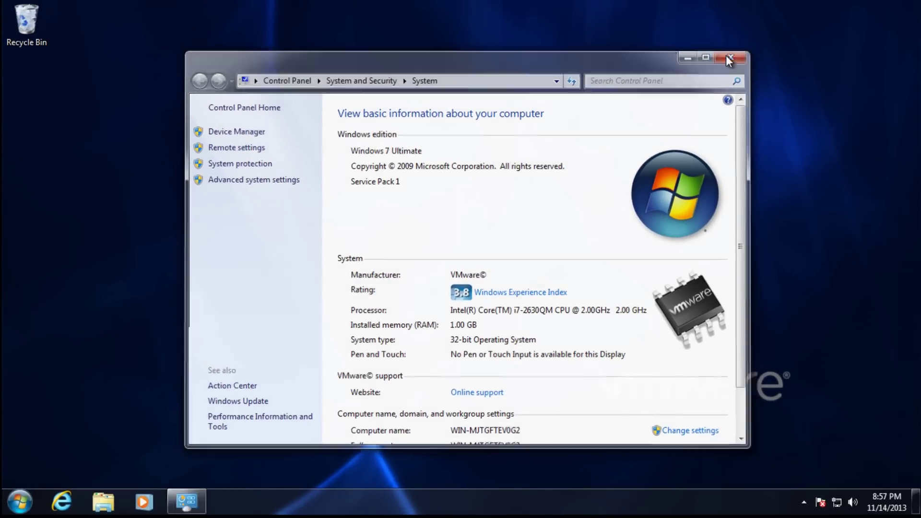
Google 'download notmyfault systernals' in Internet Explorer and scroll to the live.sysinternals.com result.
left_click(72, 510)
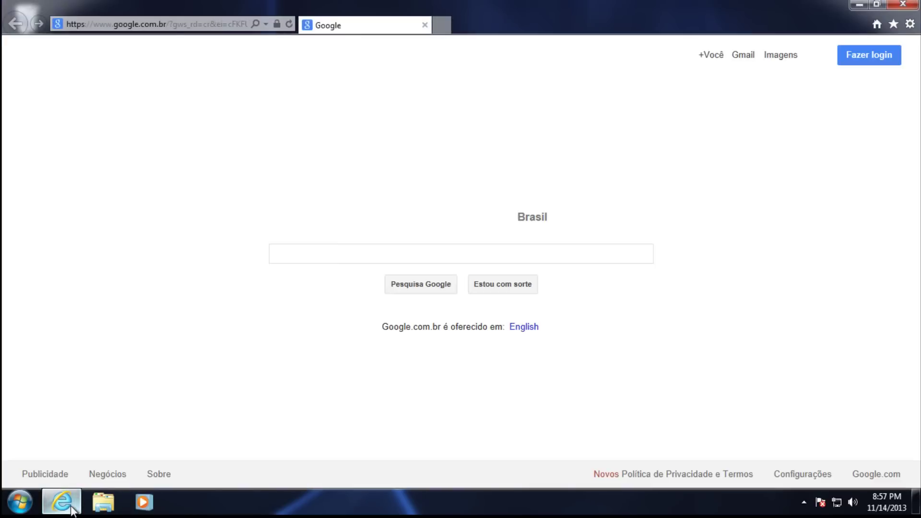
type("d")
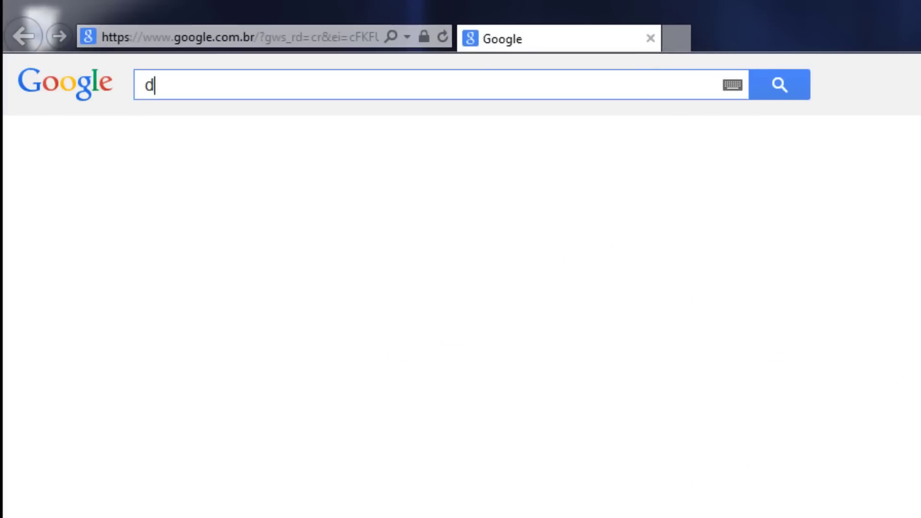
type("own")
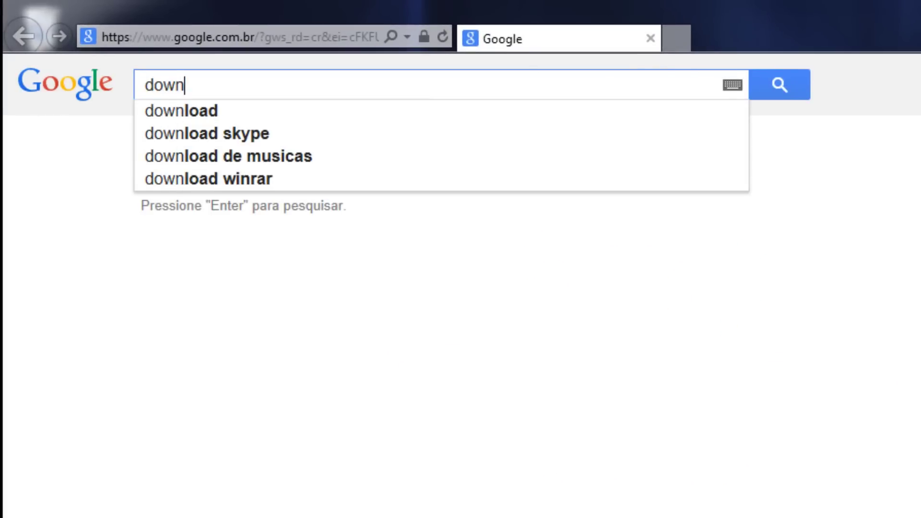
type("load")
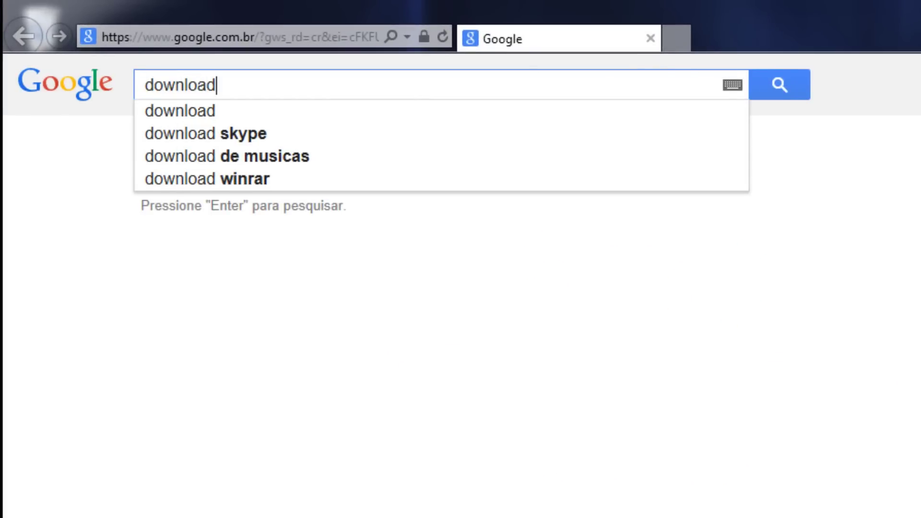
type(" notm")
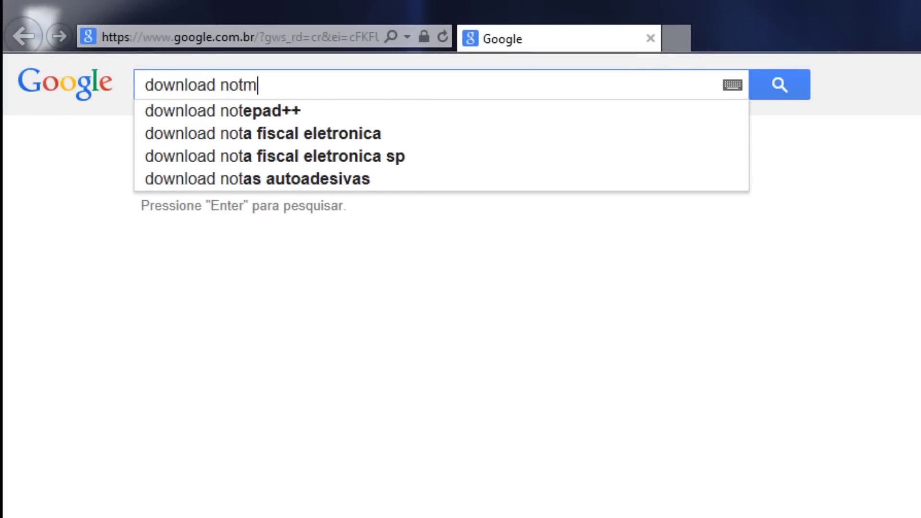
type("yf")
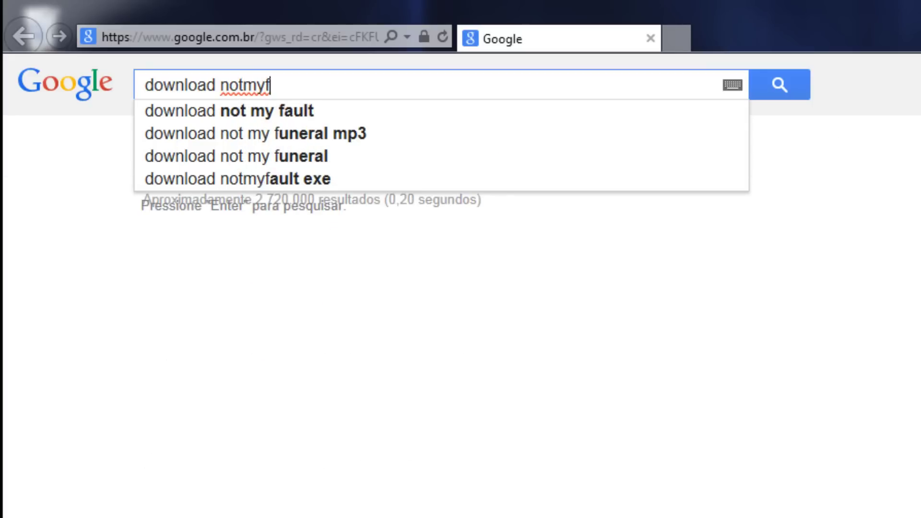
type("ault")
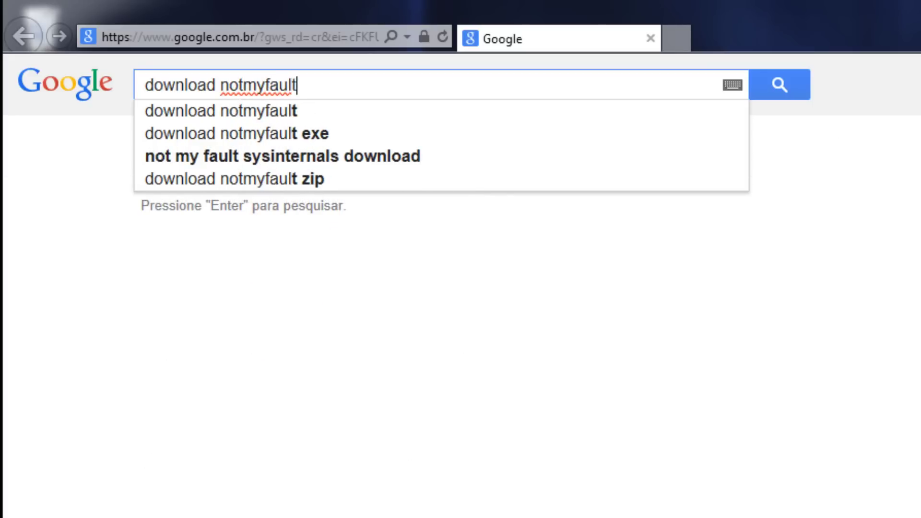
type(" sys")
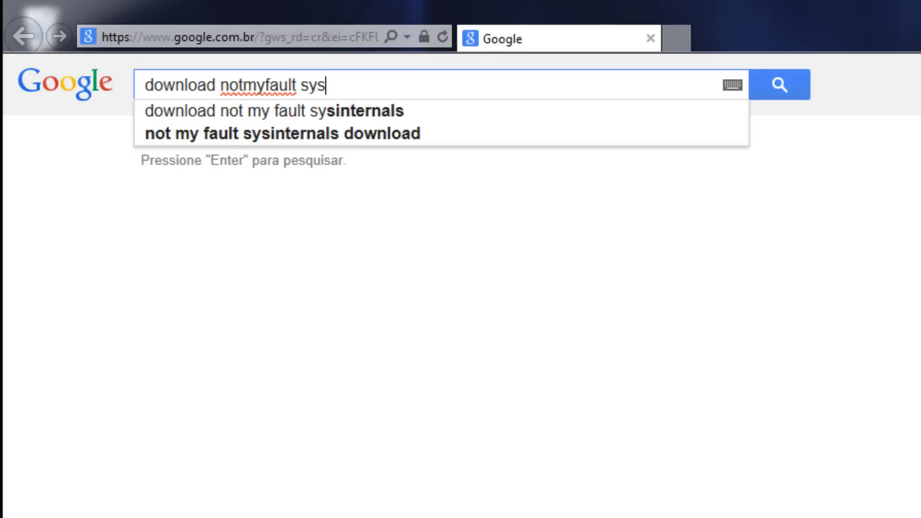
type("te")
key("BackSpace")
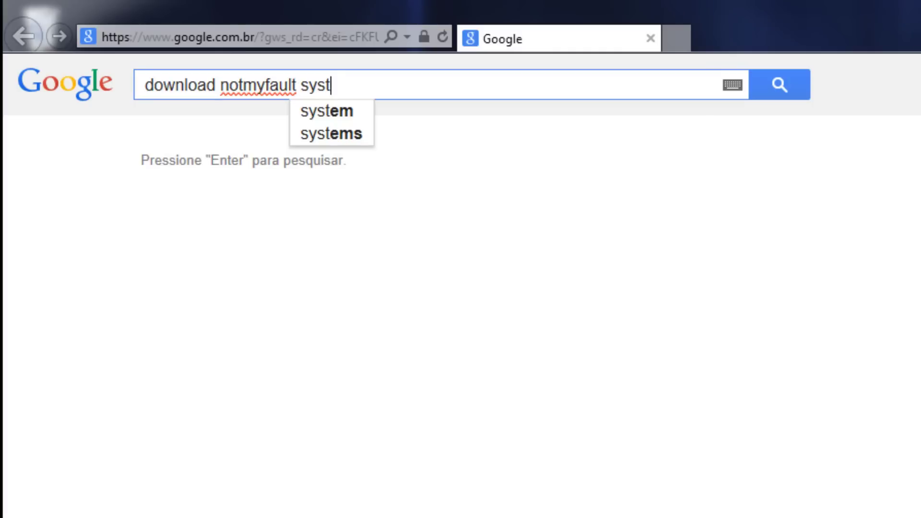
type("ernals")
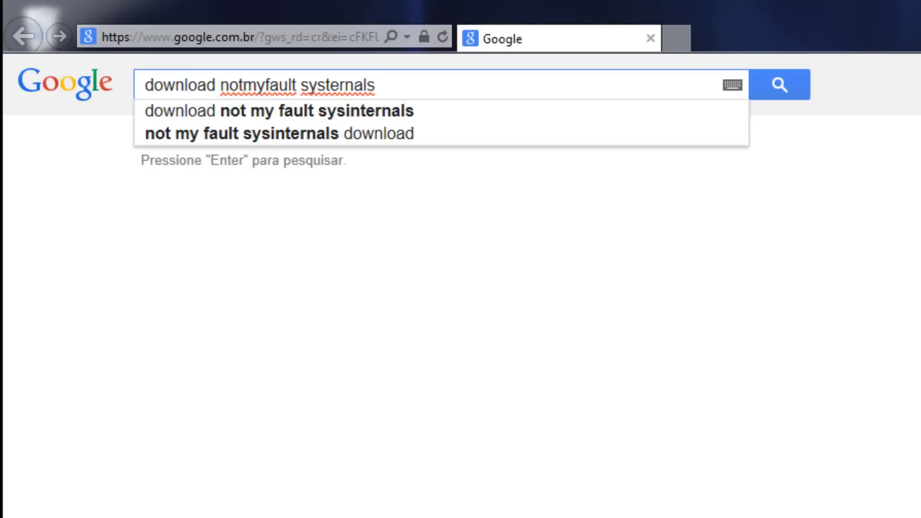
key("Return")
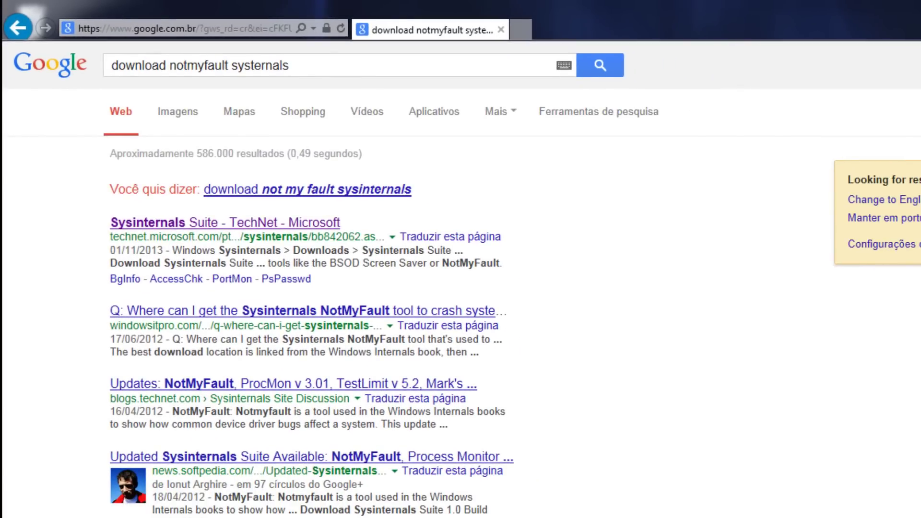
scroll(461, 287, "down", 4)
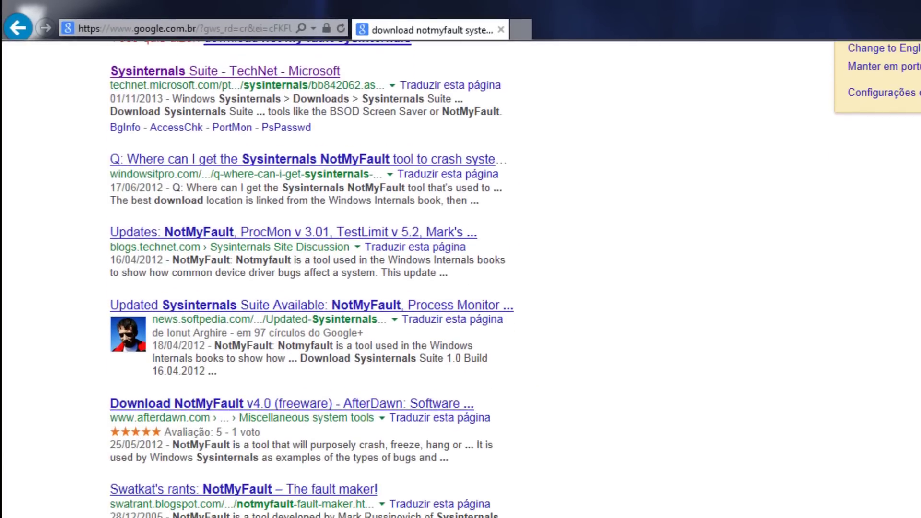
scroll(461, 287, "down", 1)
scroll(312, 279, "down", 2)
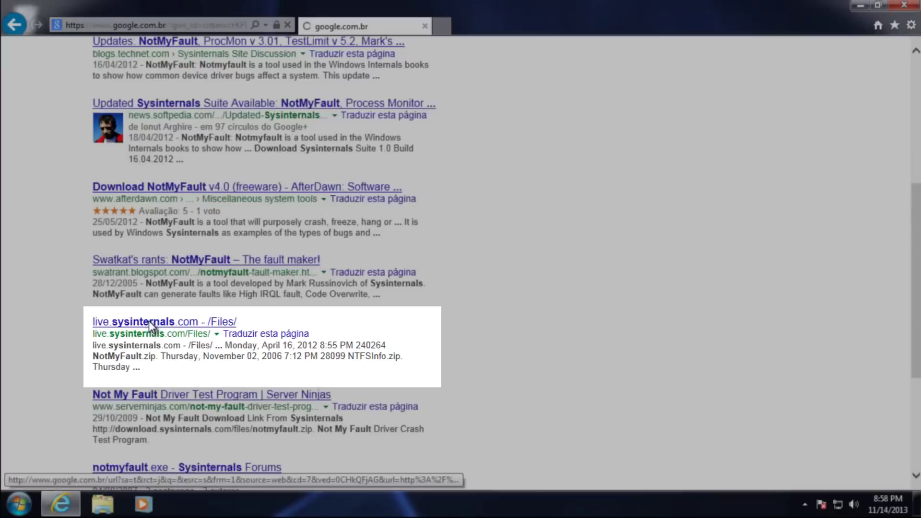
Download NotMyFault.zip from live.sysinternals.com and browse its x86 folder inside the zip.
left_click(238, 288)
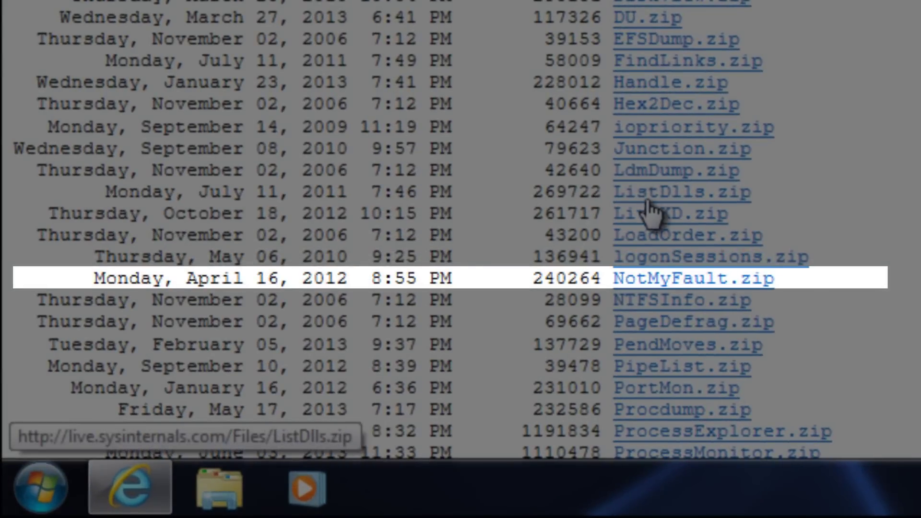
left_click(697, 283)
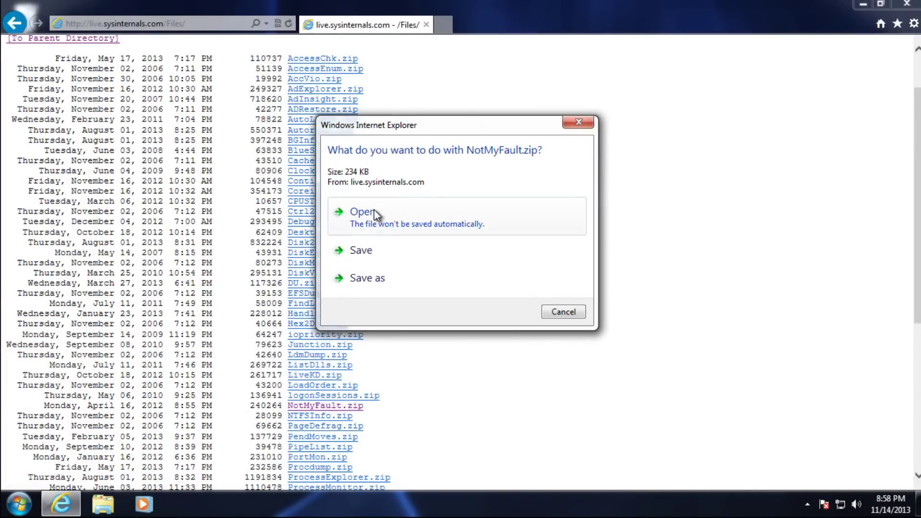
left_click(378, 225)
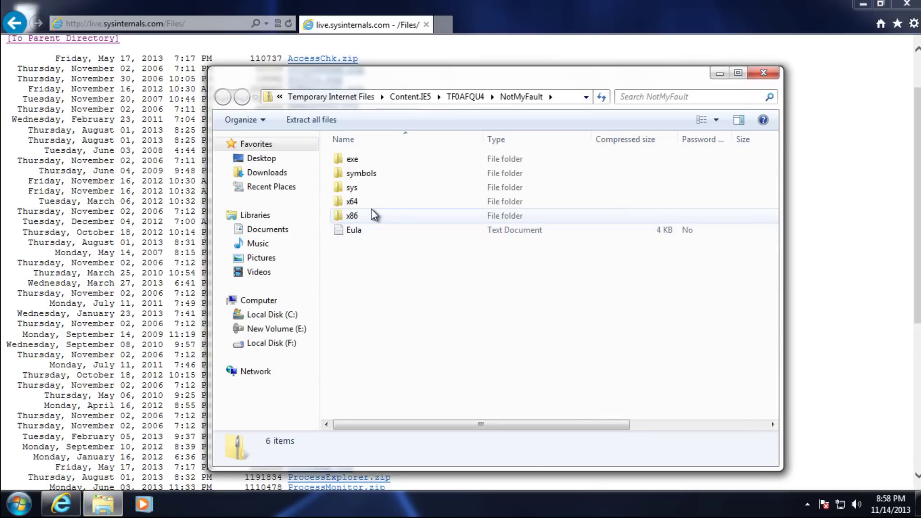
double_click(374, 215)
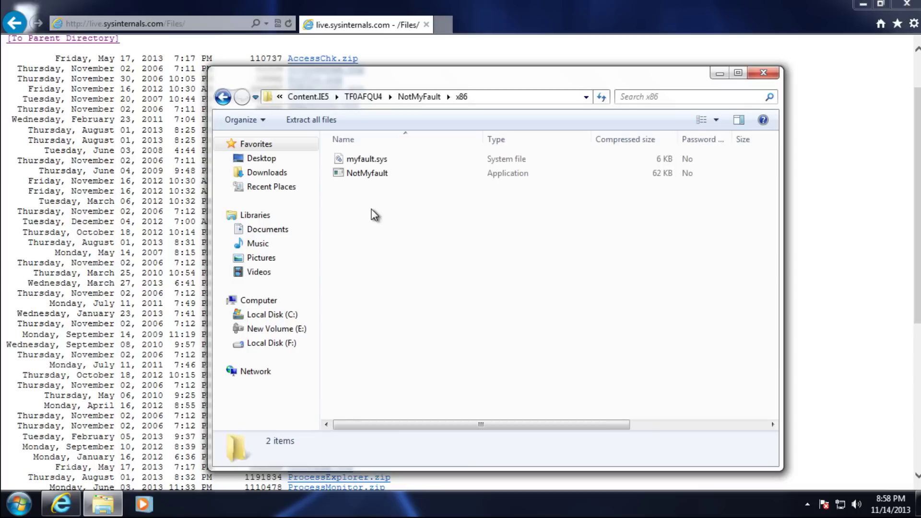
double_click(366, 175)
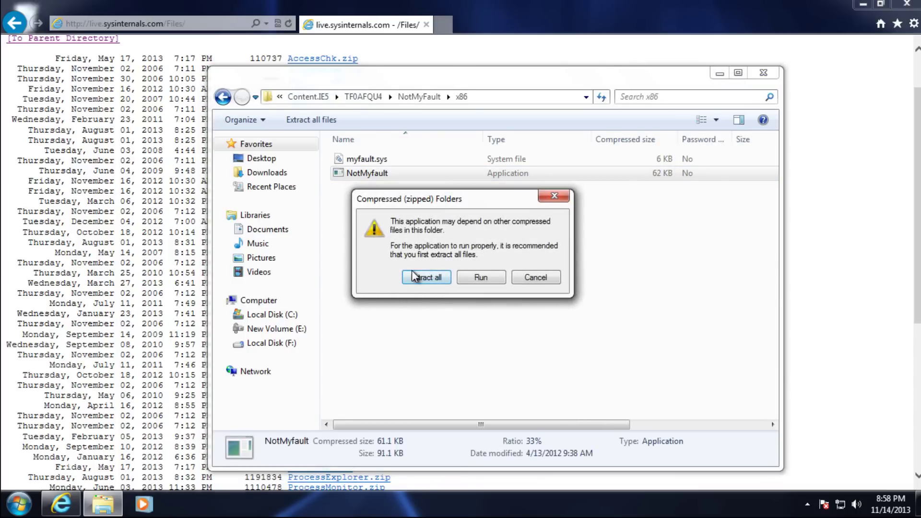
Extract the zip into Documents\NotMyFault and launch the x86 NotMyfault program.
left_click(414, 279)
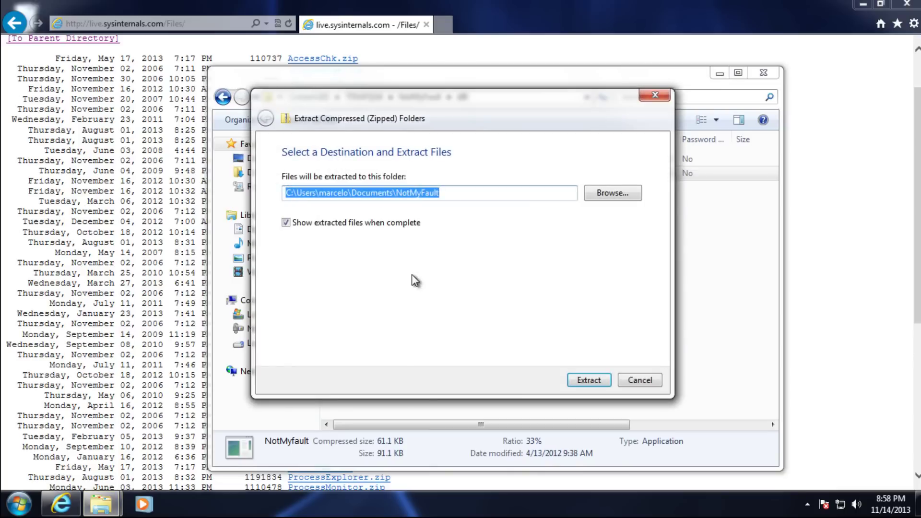
left_click(584, 379)
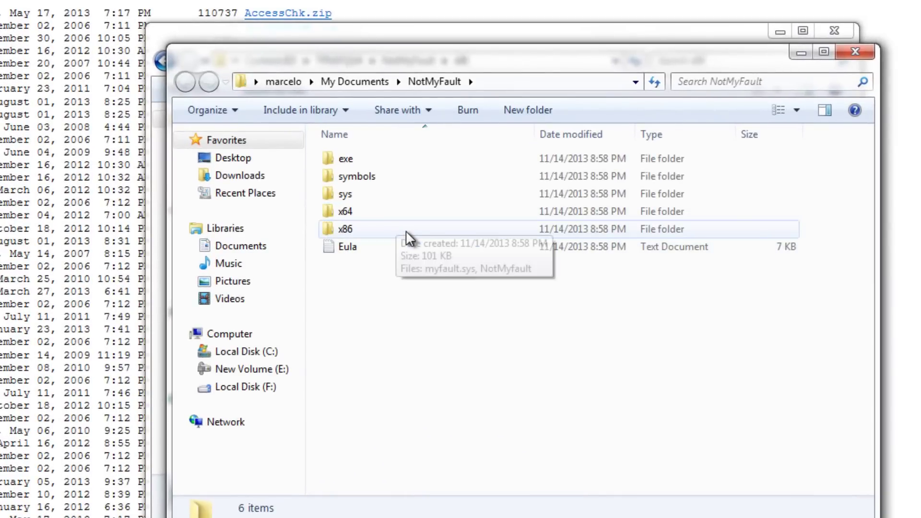
double_click(406, 230)
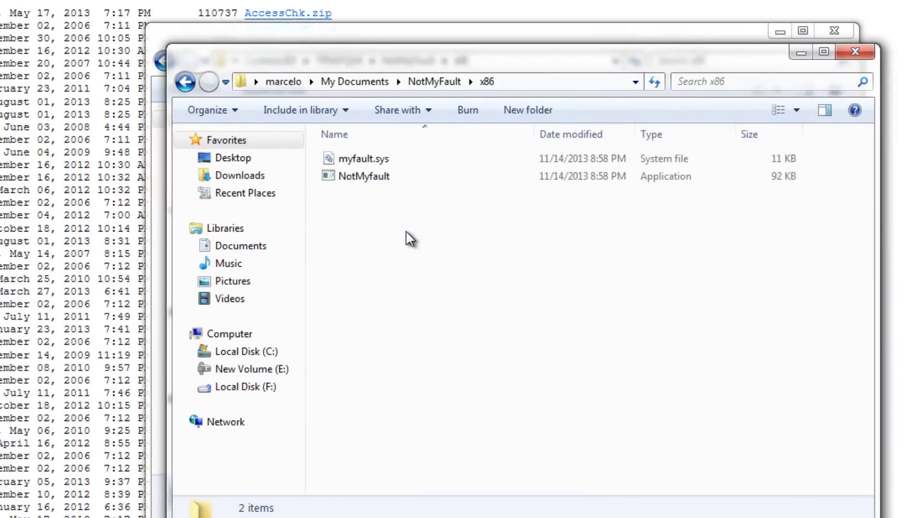
double_click(372, 176)
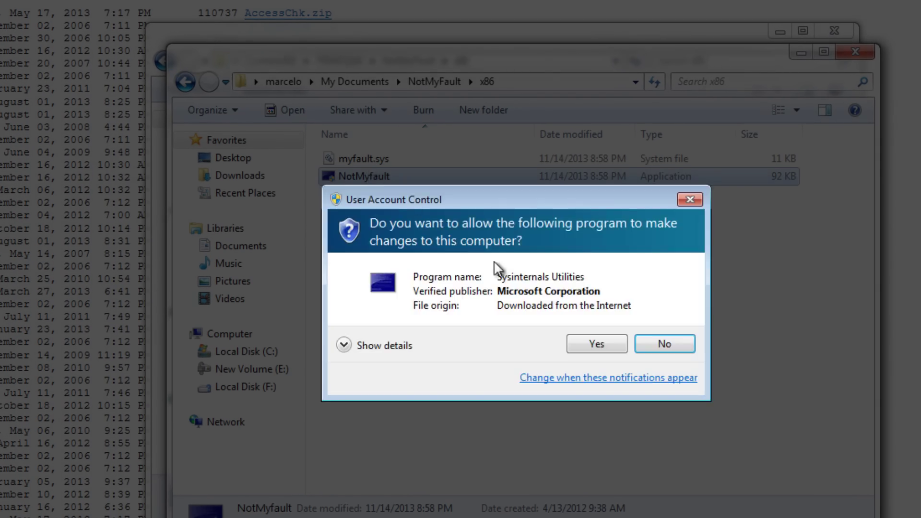
Approve NotMyfault and trigger a High IRQL kernel-mode crash to produce a memory dump.
left_click(583, 343)
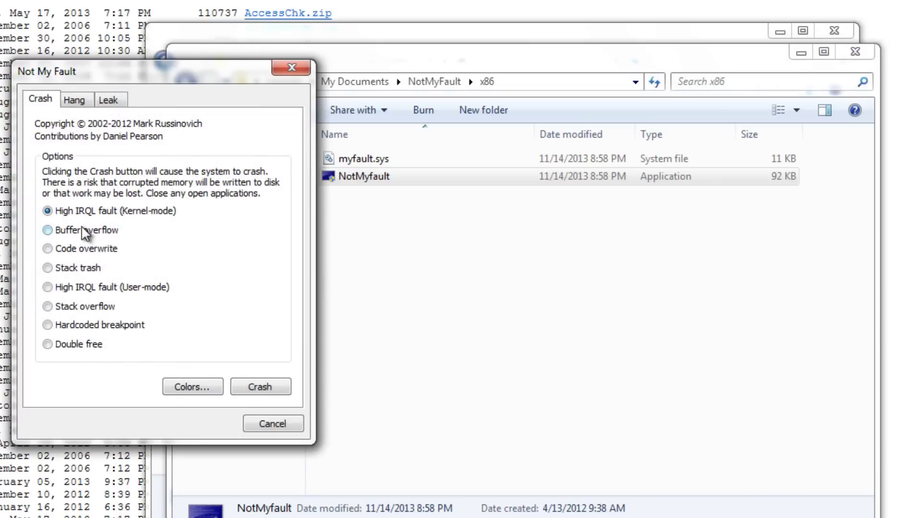
left_click(261, 386)
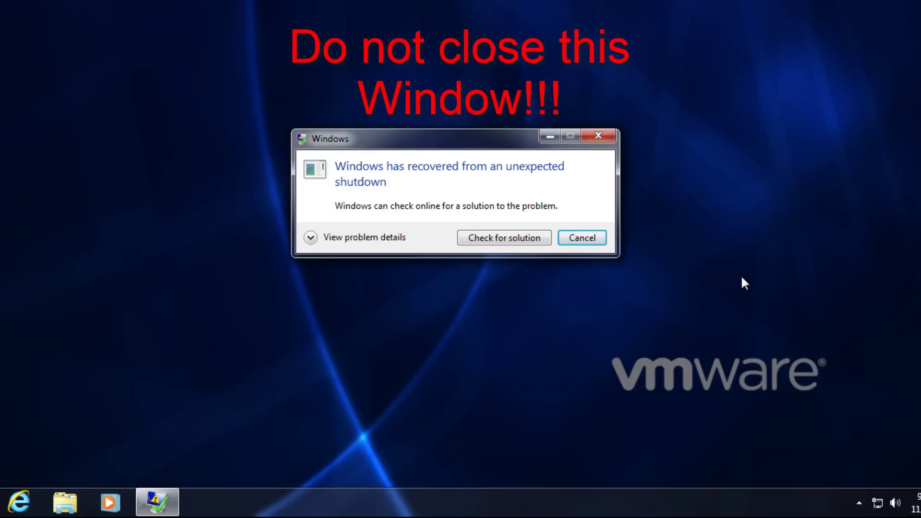
Check the BlueScreen crash details, then launch Elcomsoft Forensic Disk Decryptor as administrator.
left_click(311, 238)
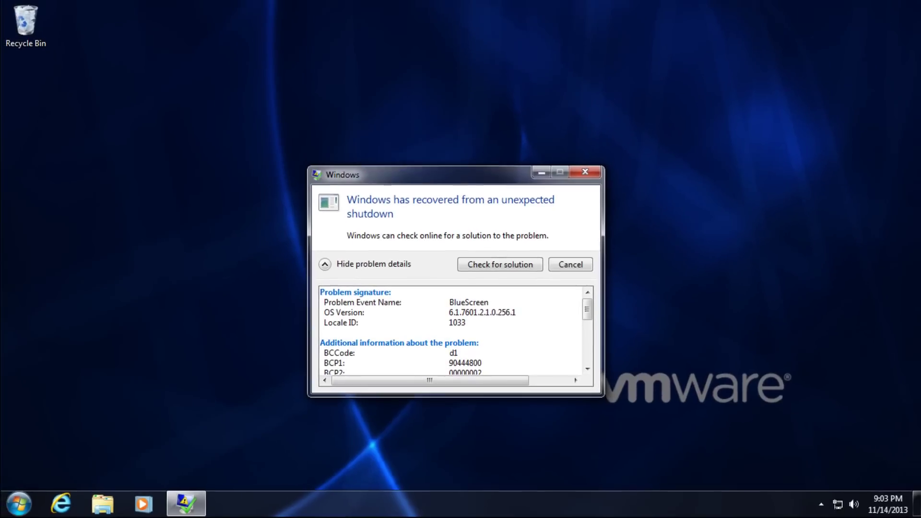
left_click(18, 504)
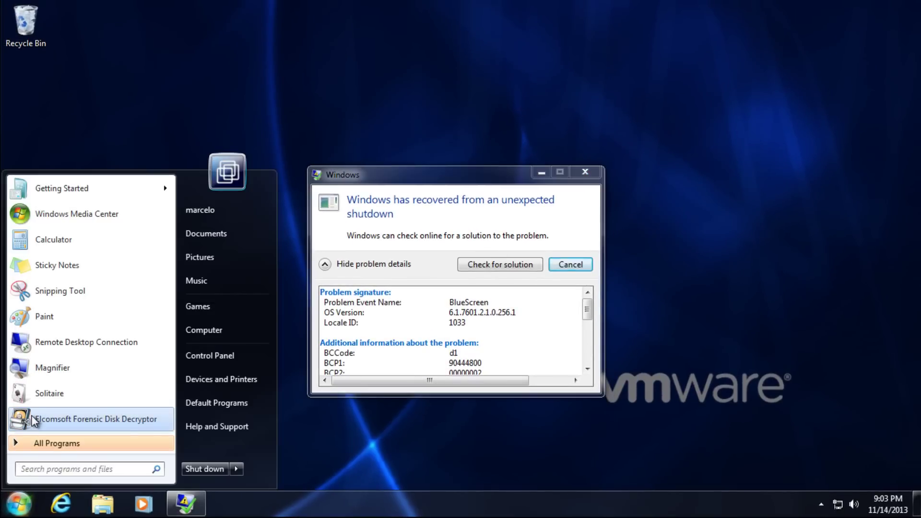
right_click(34, 422)
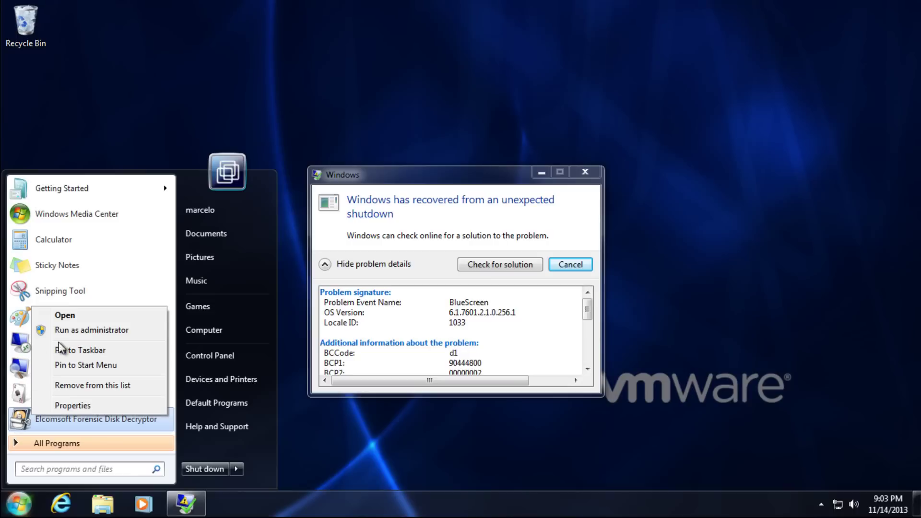
key("Escape")
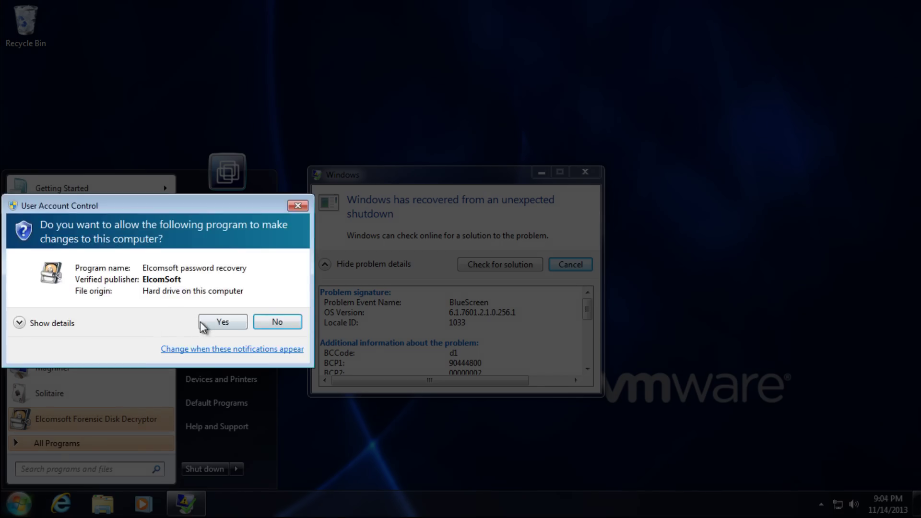
Approve the decryptor, keep its wizard left and snap a Computer window right showing locked E:.
left_click(210, 324)
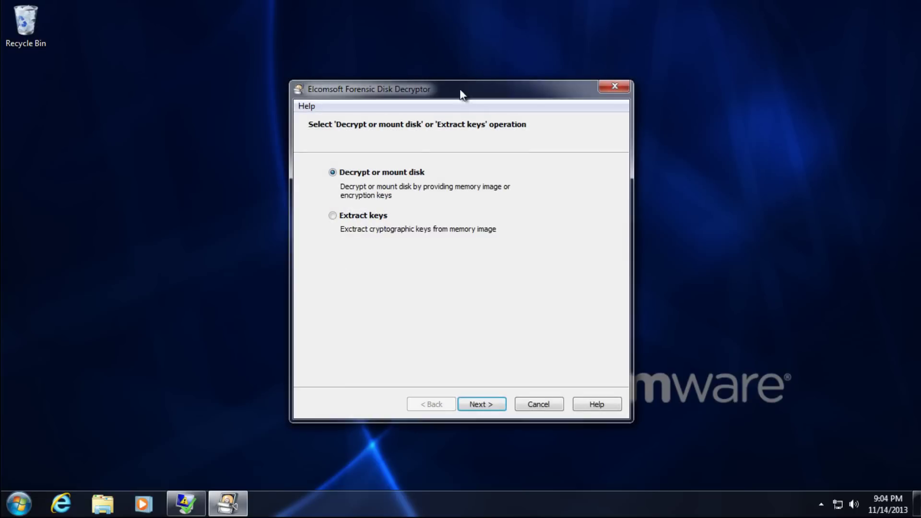
left_click_drag(345, 87, 45, 121)
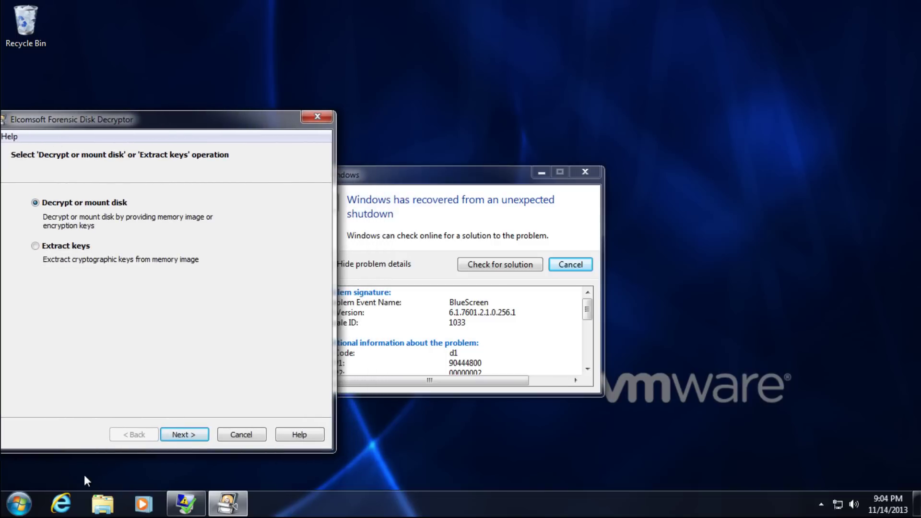
left_click(102, 504)
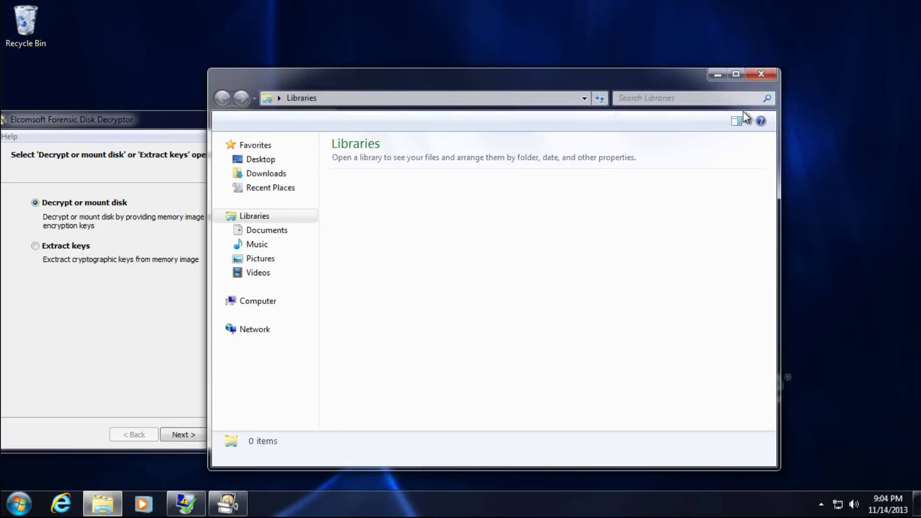
left_click_drag(687, 83, 919, 86)
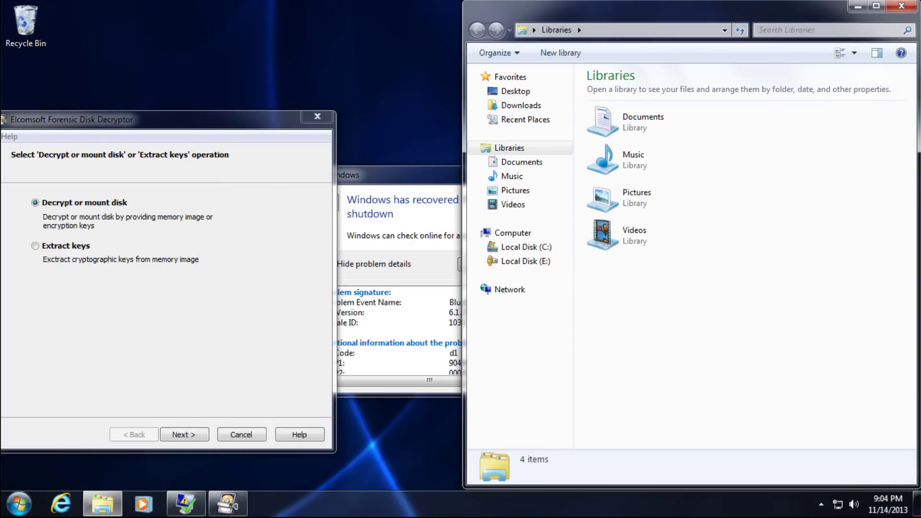
left_click(492, 235)
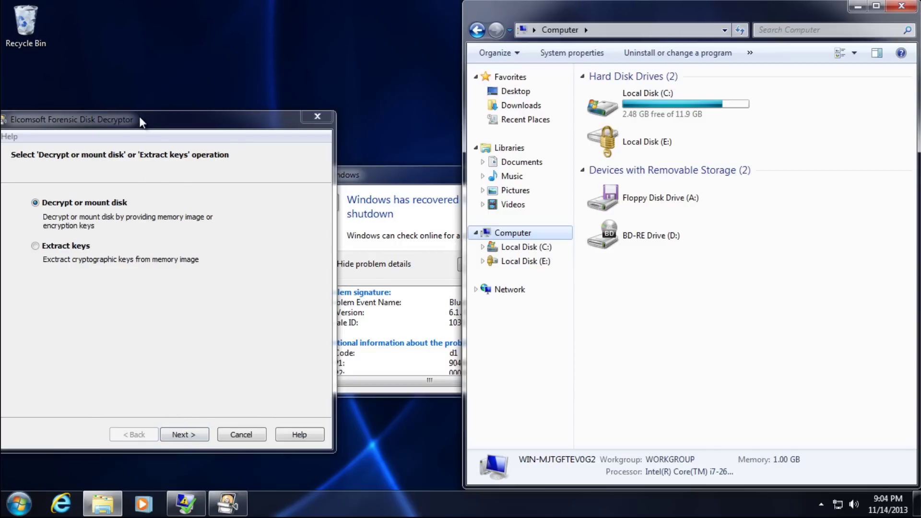
left_click_drag(140, 117, 173, 91)
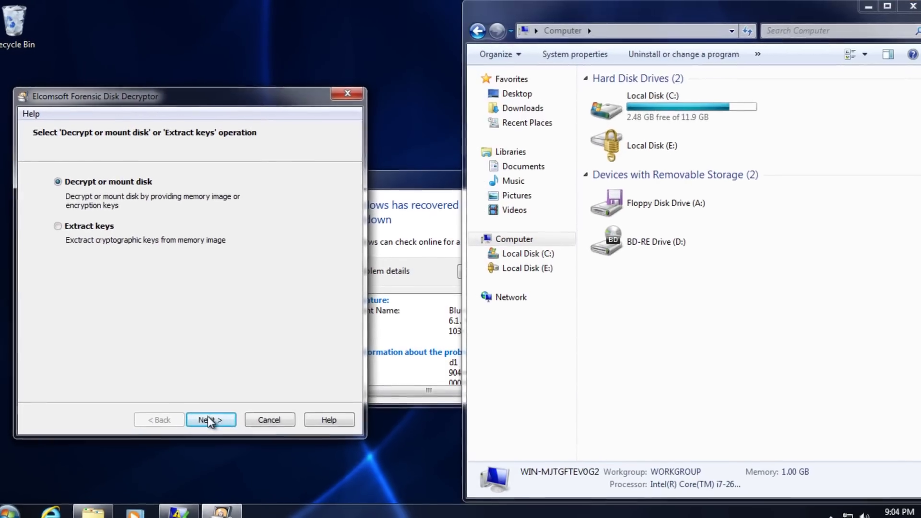
Pick BitLocker on PhysicalDrive1 and scan C:\Windows\MEMORY.DMP for the volume master key.
left_click(216, 409)
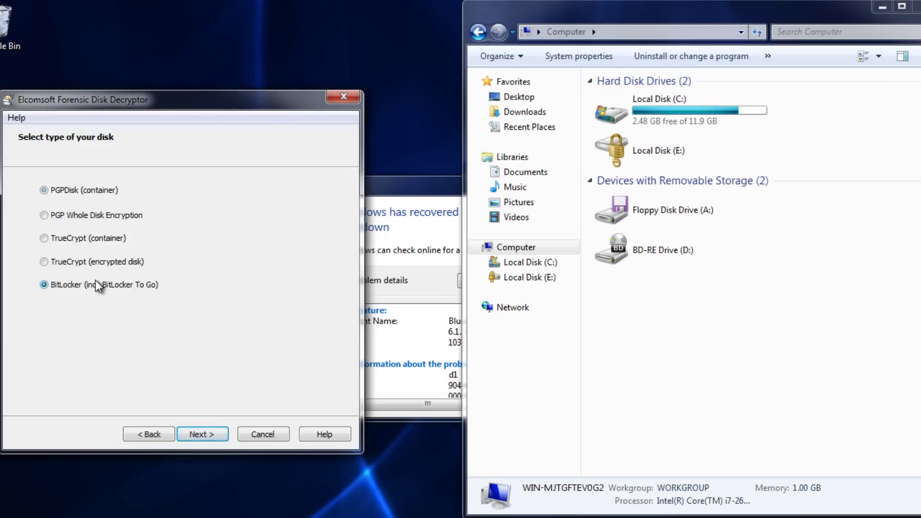
left_click(201, 434)
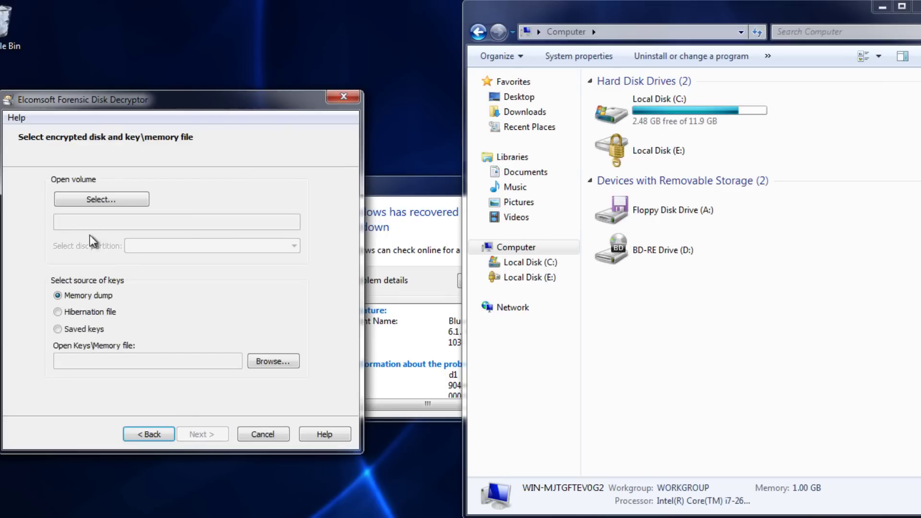
left_click(99, 199)
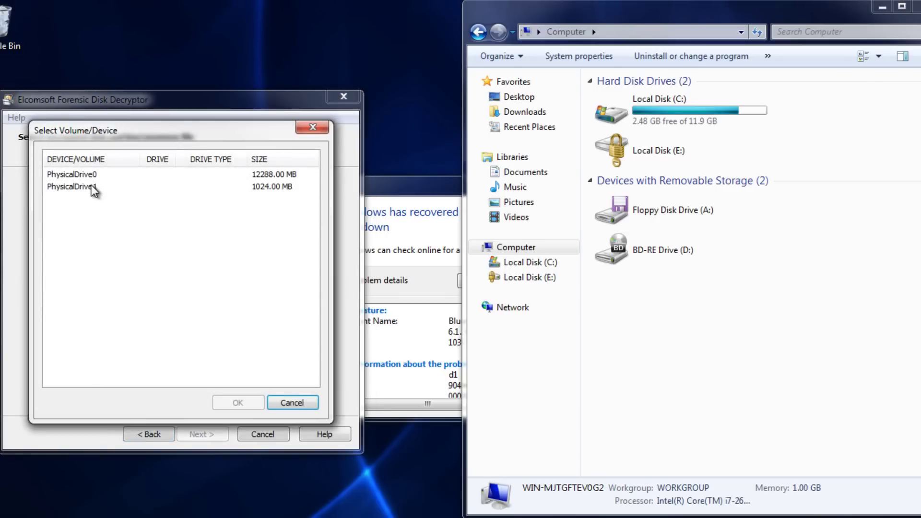
double_click(95, 188)
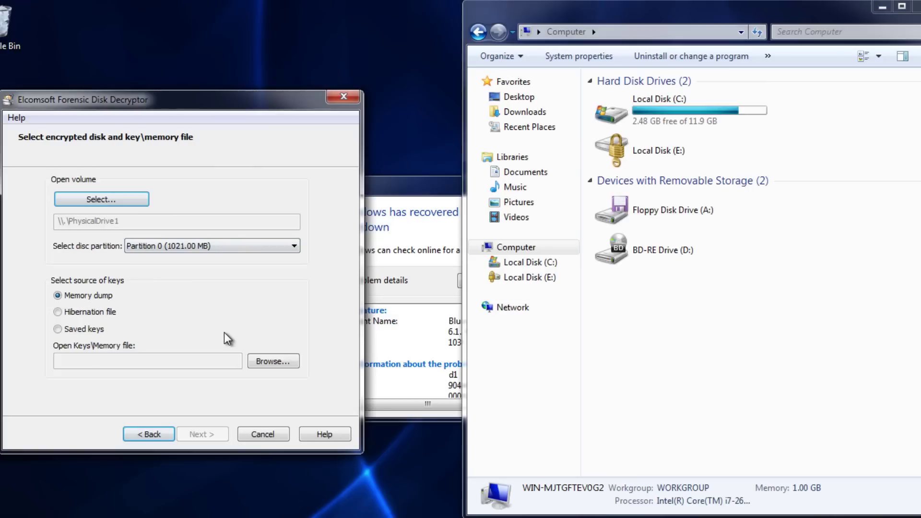
left_click(276, 368)
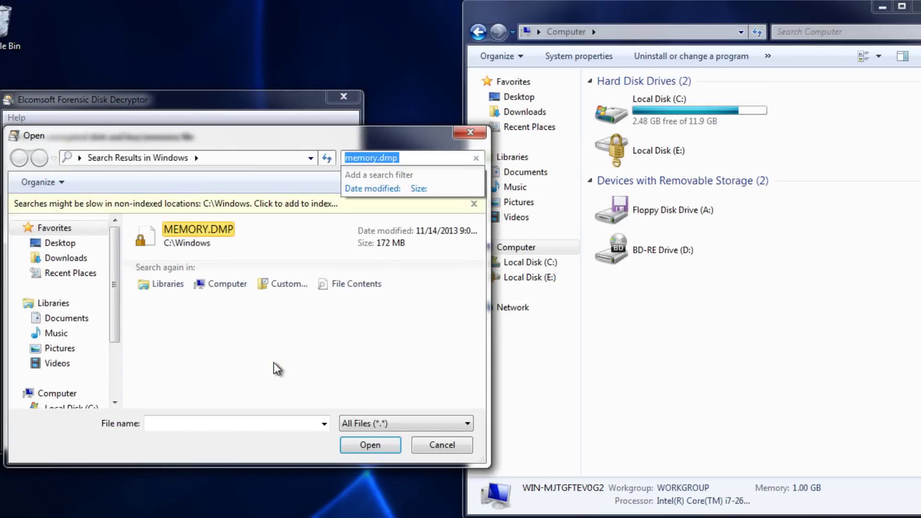
double_click(211, 250)
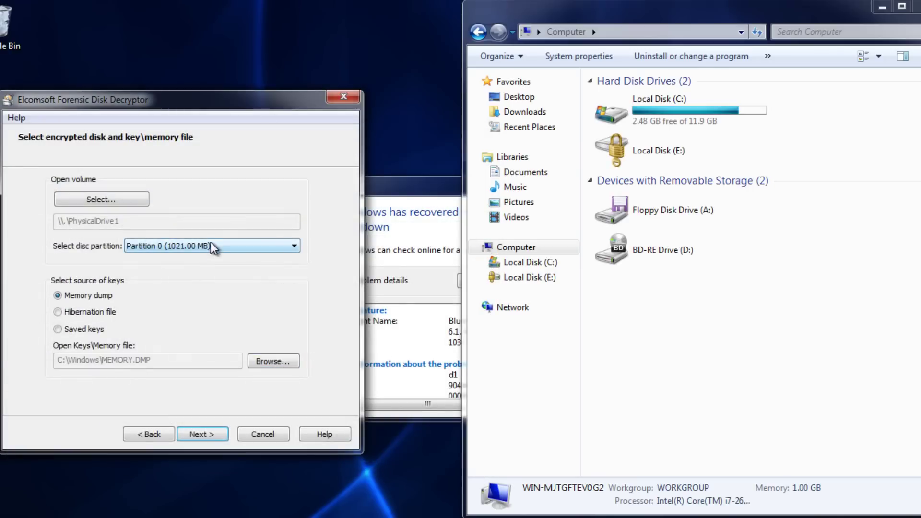
left_click(217, 436)
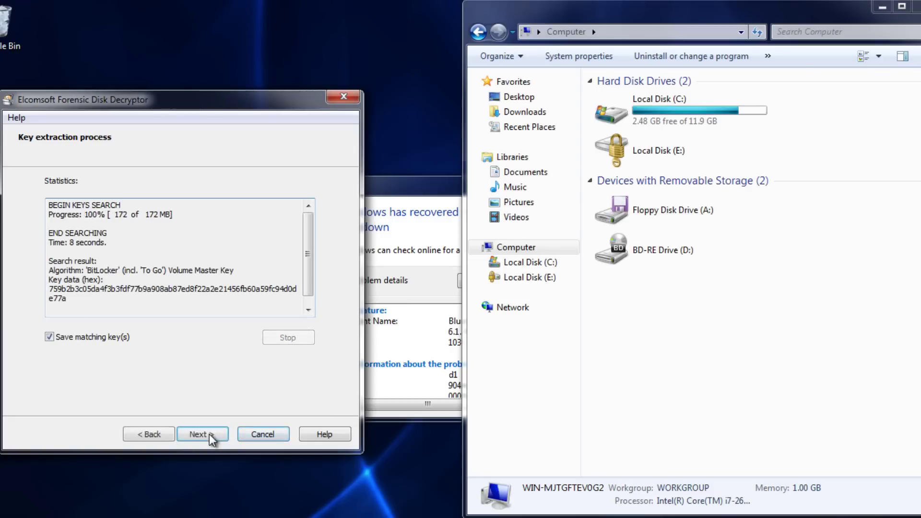
Disable saving matching keys and mount the decrypted BitLocker disk as drive F:.
left_click(49, 337)
left_click(198, 435)
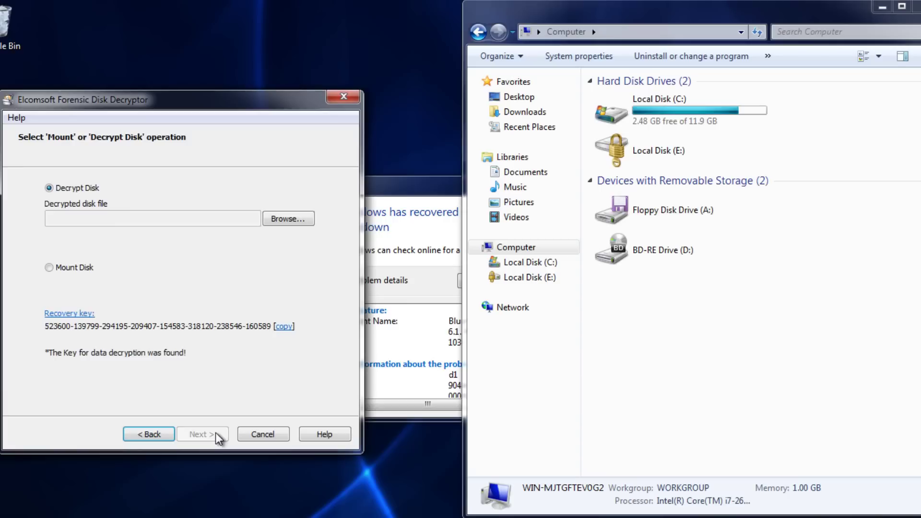
left_click(89, 269)
left_click(188, 434)
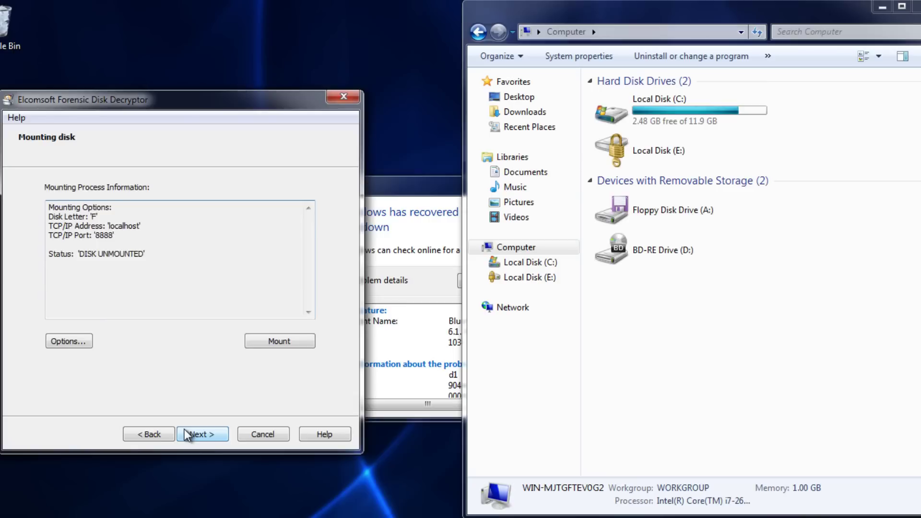
left_click(277, 344)
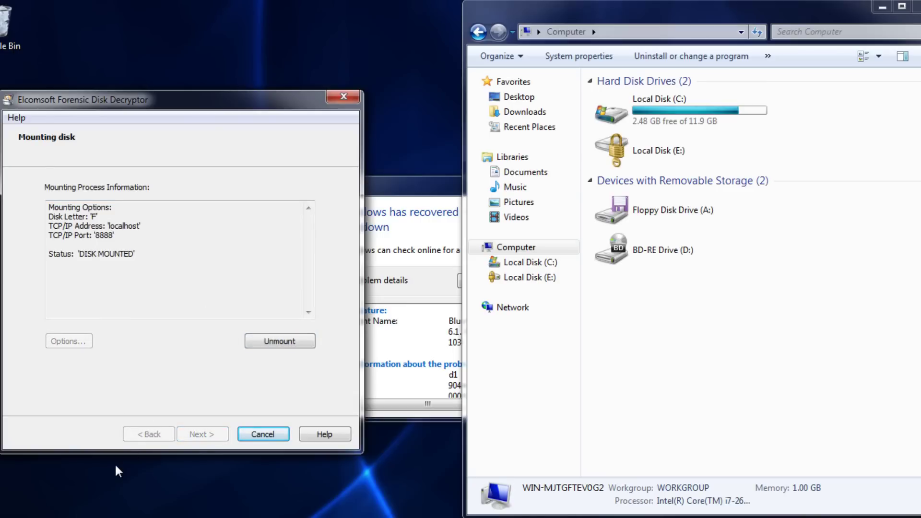
right_click(84, 512)
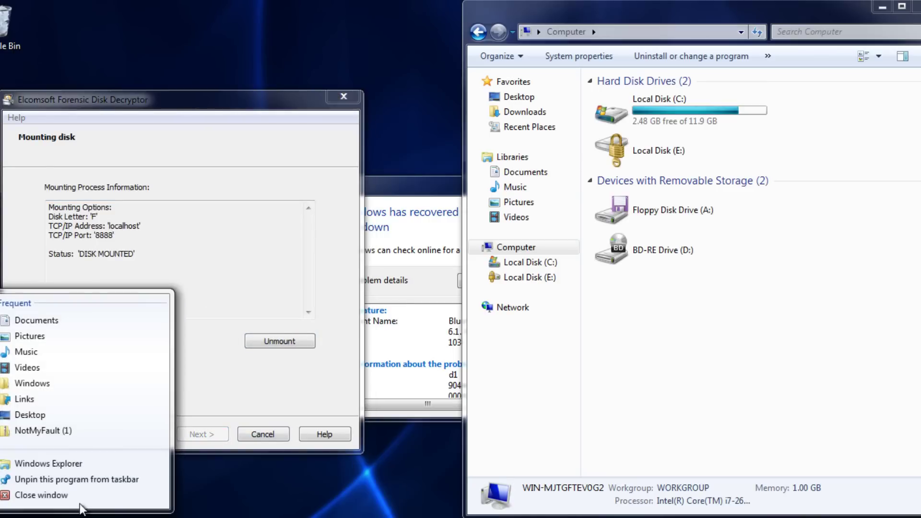
Show New Volume (F:) with its toor1 folder in a left-docked Explorer, then open locked E:.
left_click(71, 463)
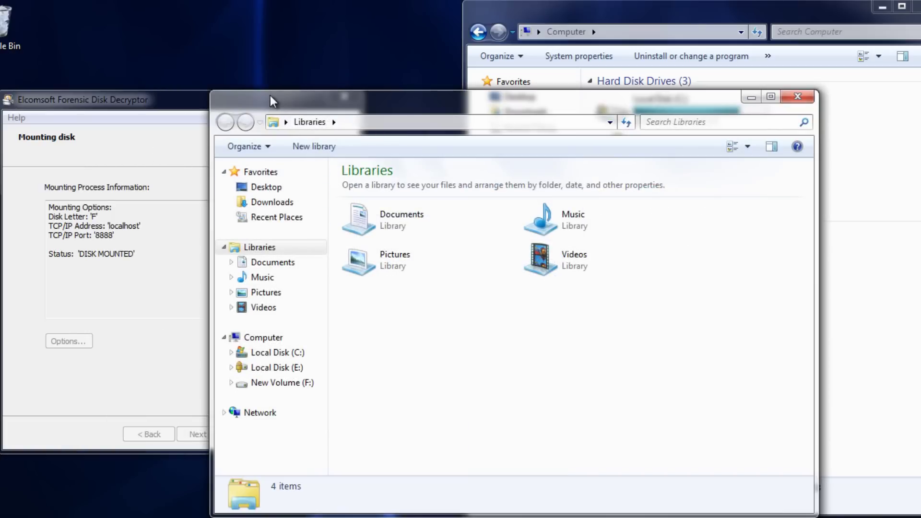
key("super+Left")
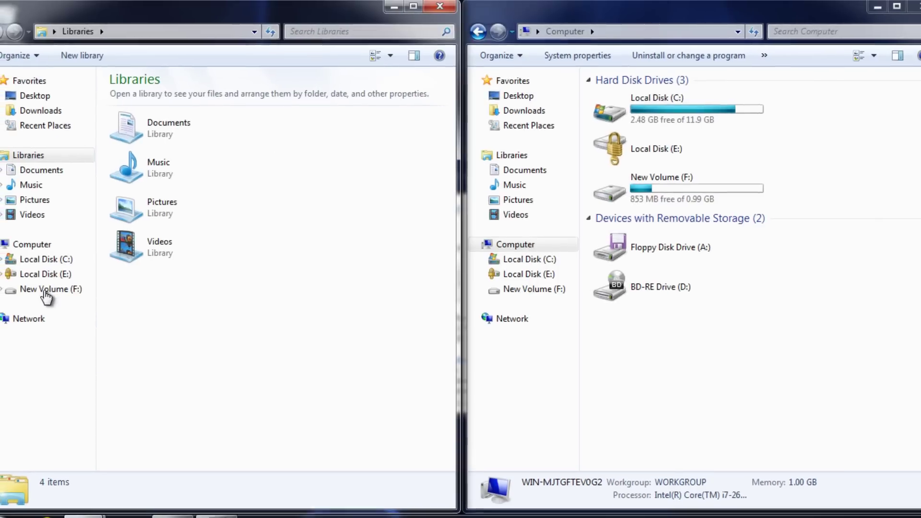
left_click(54, 291)
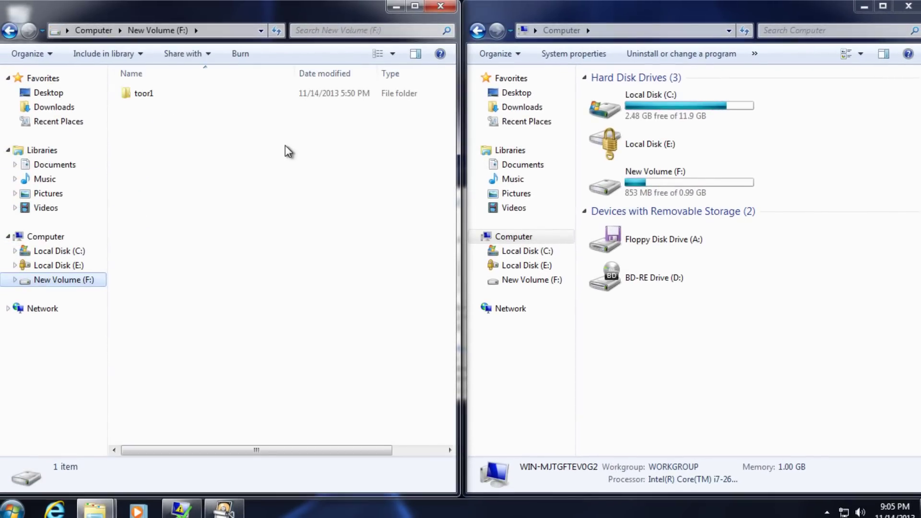
left_click(696, 142)
double_click(696, 142)
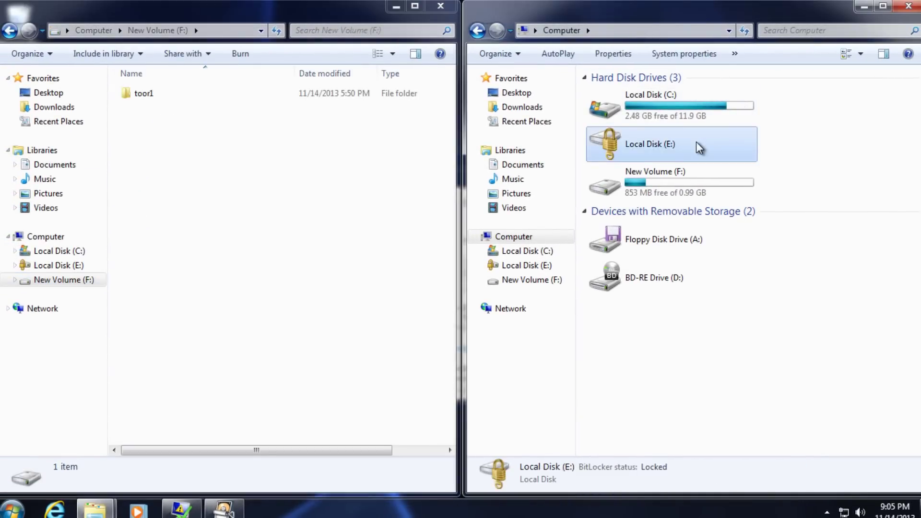
Unlock E: with the BitLocker password, dismiss AutoPlay, and open New Volume (E:).
type("abcde")
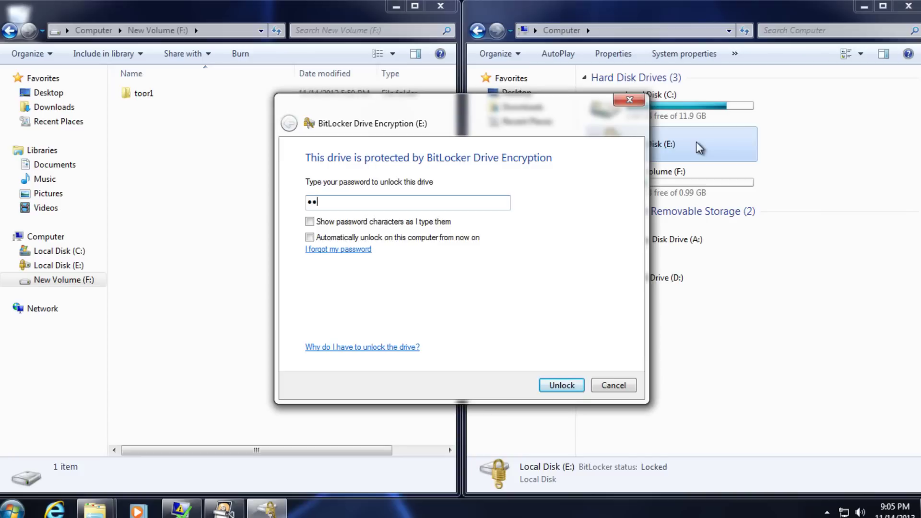
type("fgh")
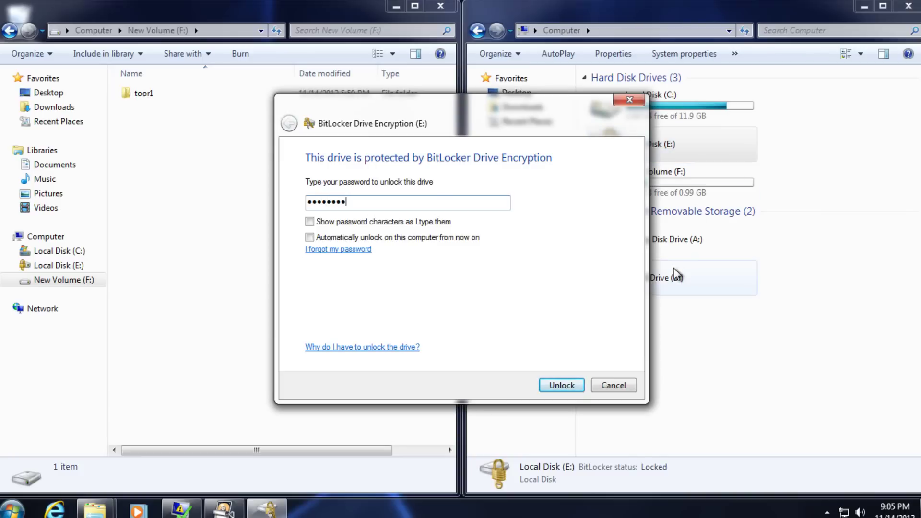
left_click(560, 386)
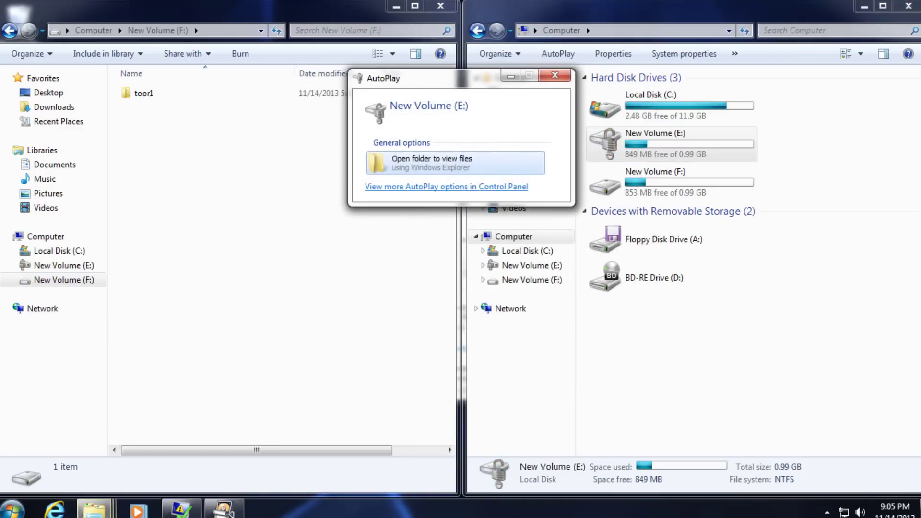
left_click(557, 75)
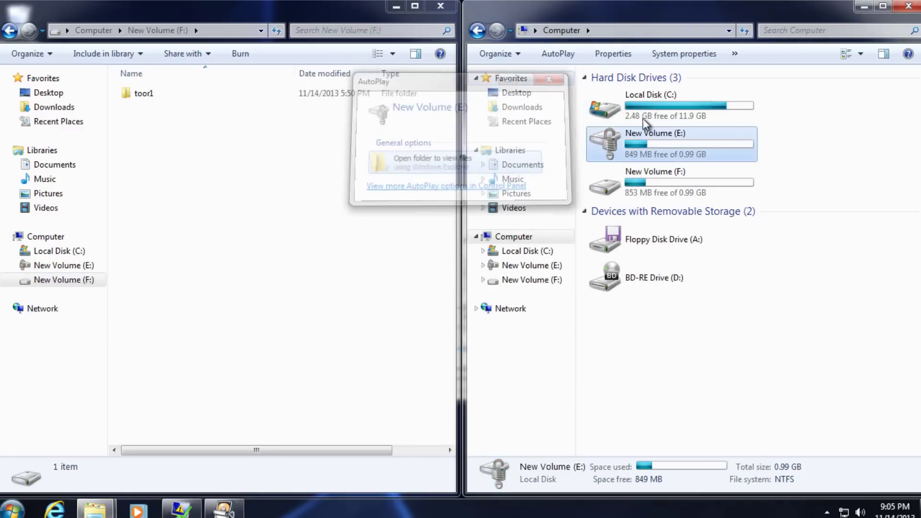
double_click(654, 136)
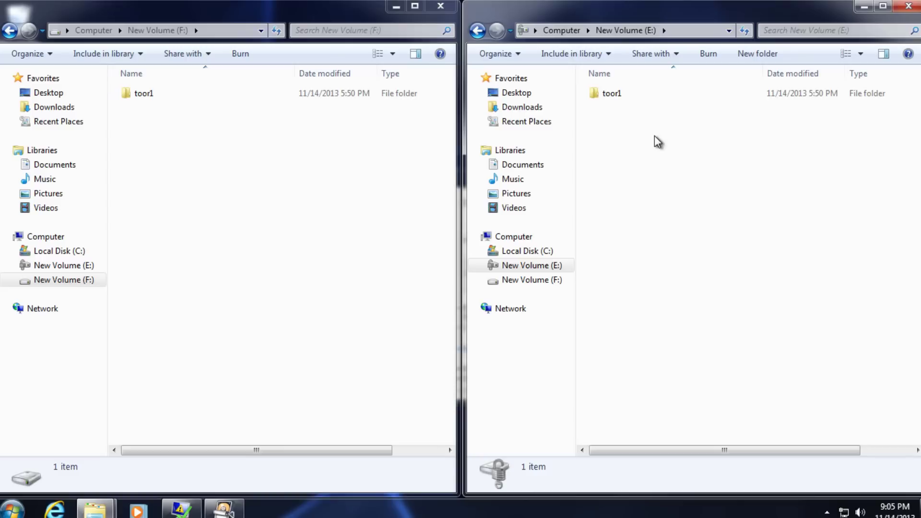